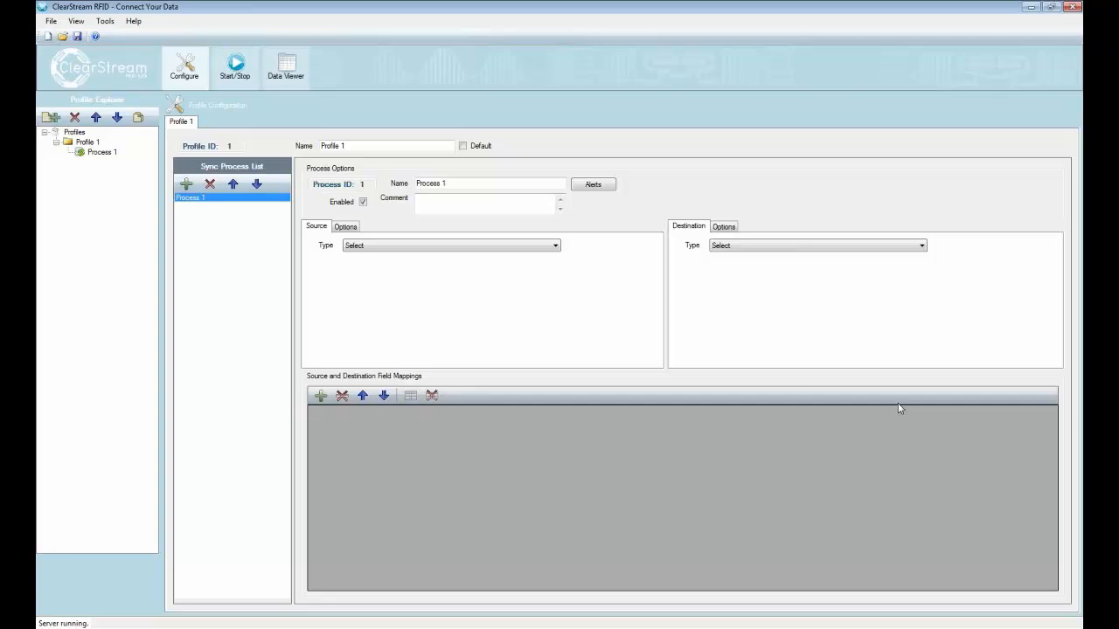
left_click(865, 247)
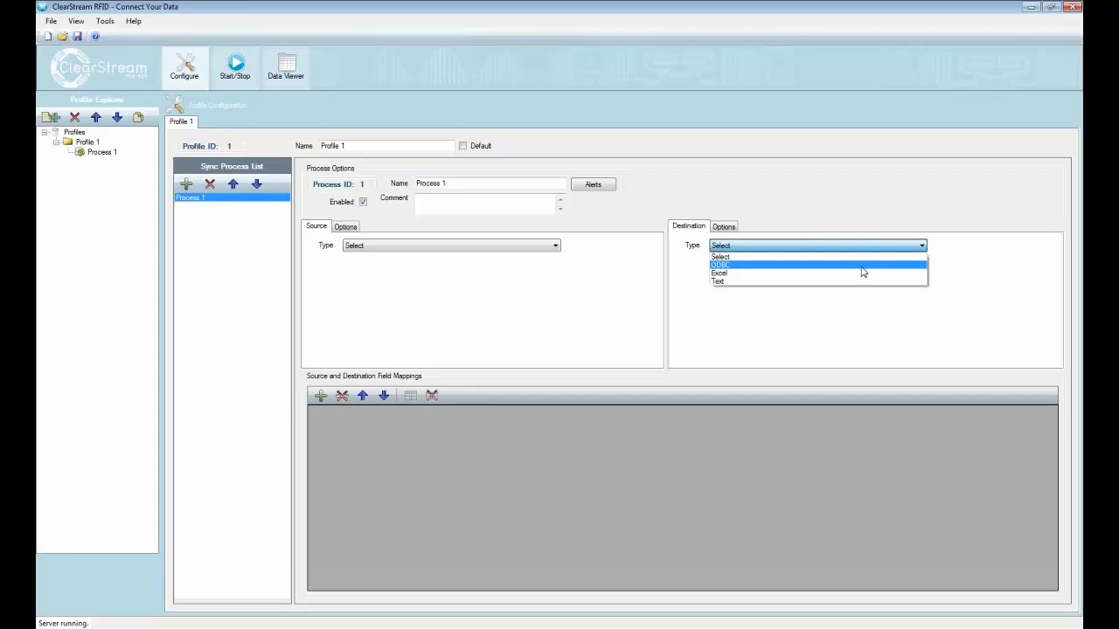
left_click(861, 268)
left_click(669, 244)
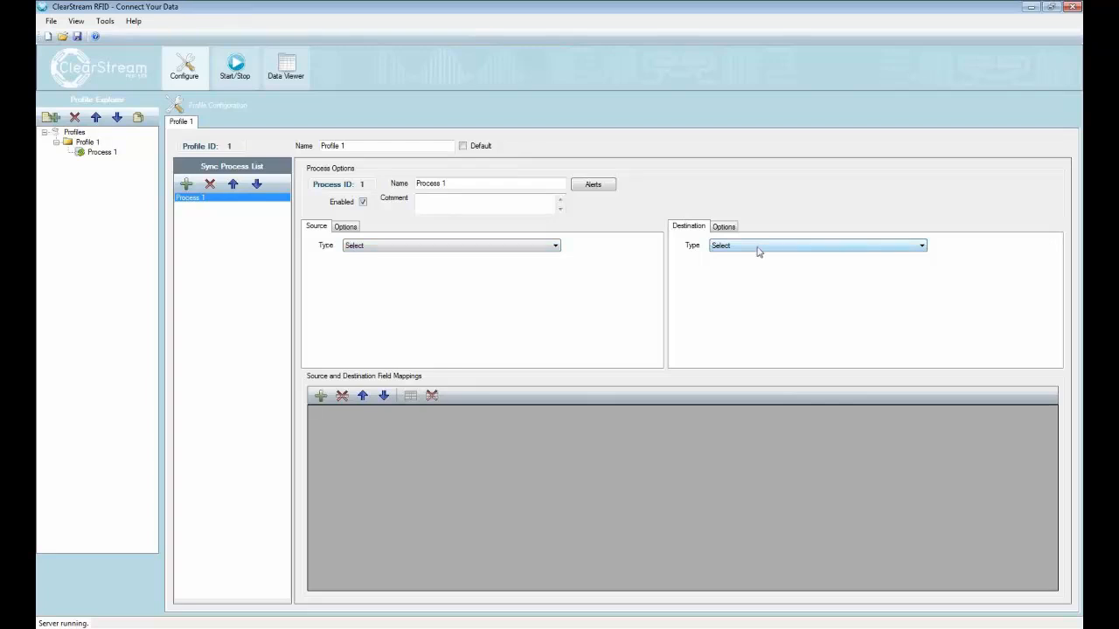
Step: Set the process's source type to SymbolRfid and name the process "RFID reads from Doorway 1"
left_click(487, 248)
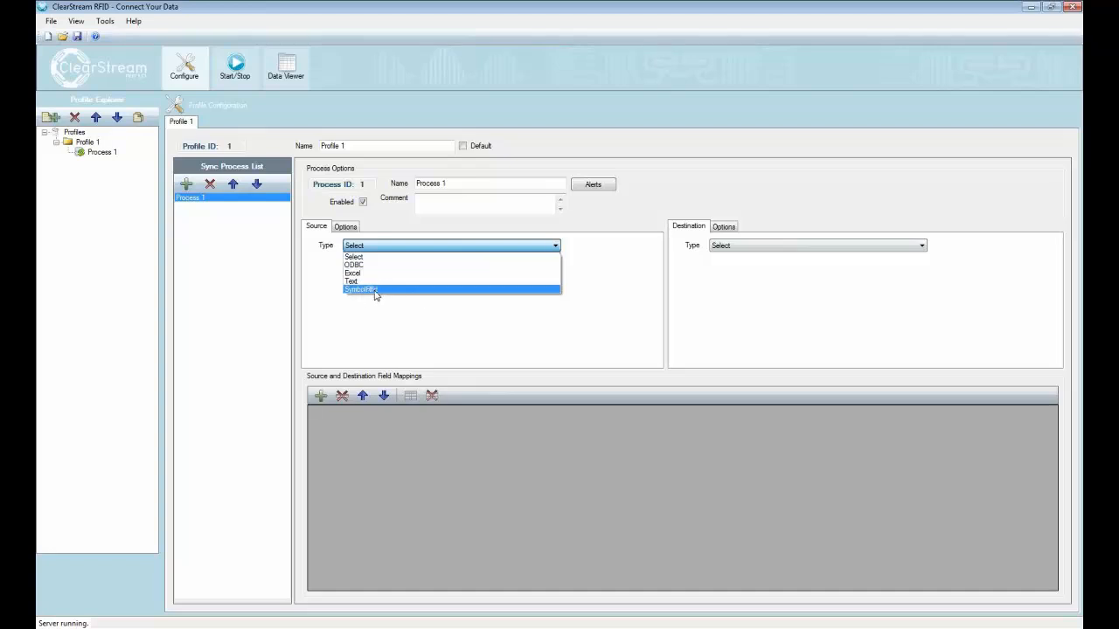
left_click(377, 295)
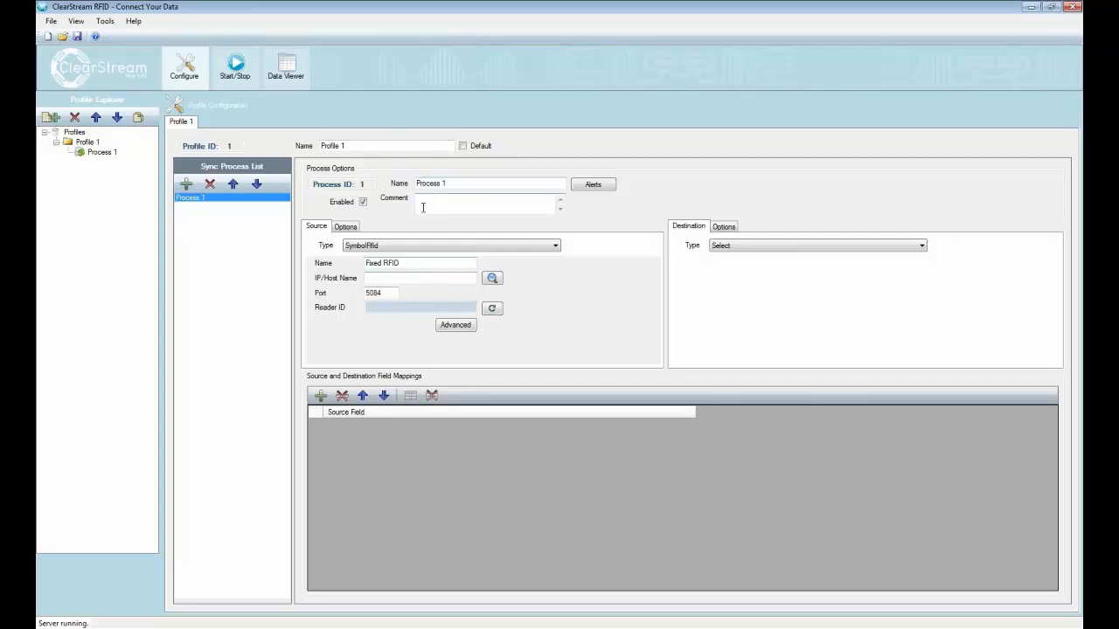
left_click_drag(474, 183, 411, 184)
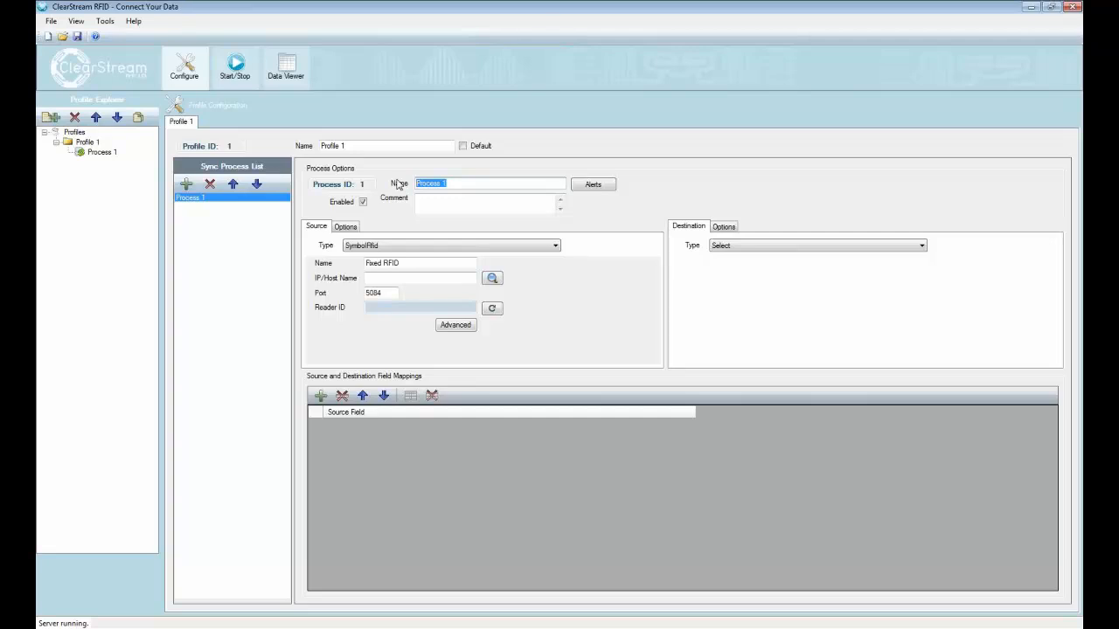
type("RFID reads f")
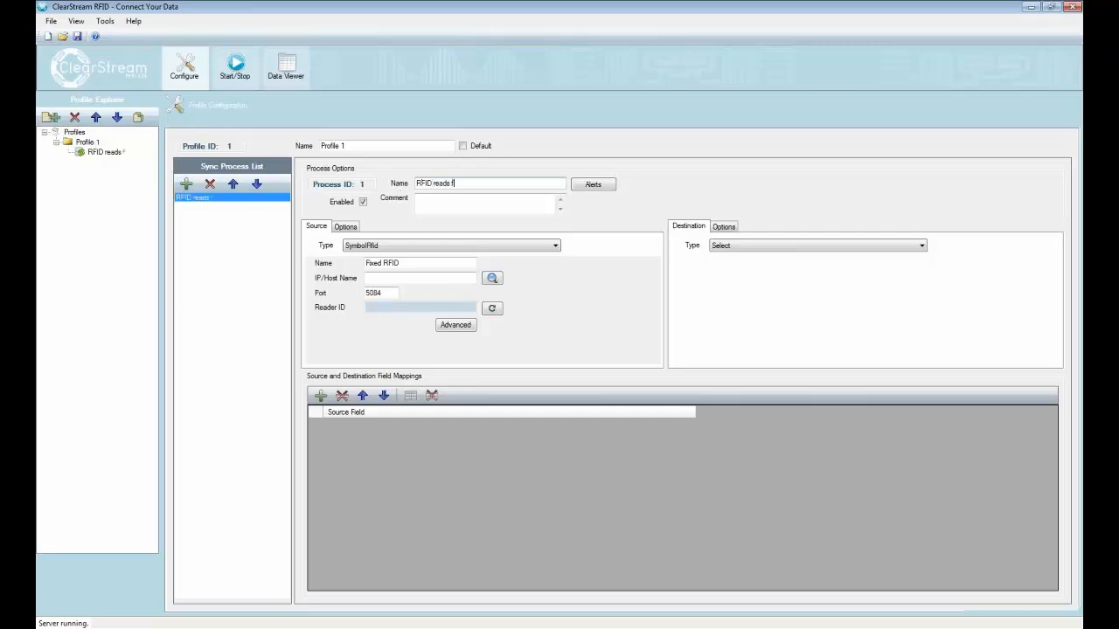
type("rom Doorway 1")
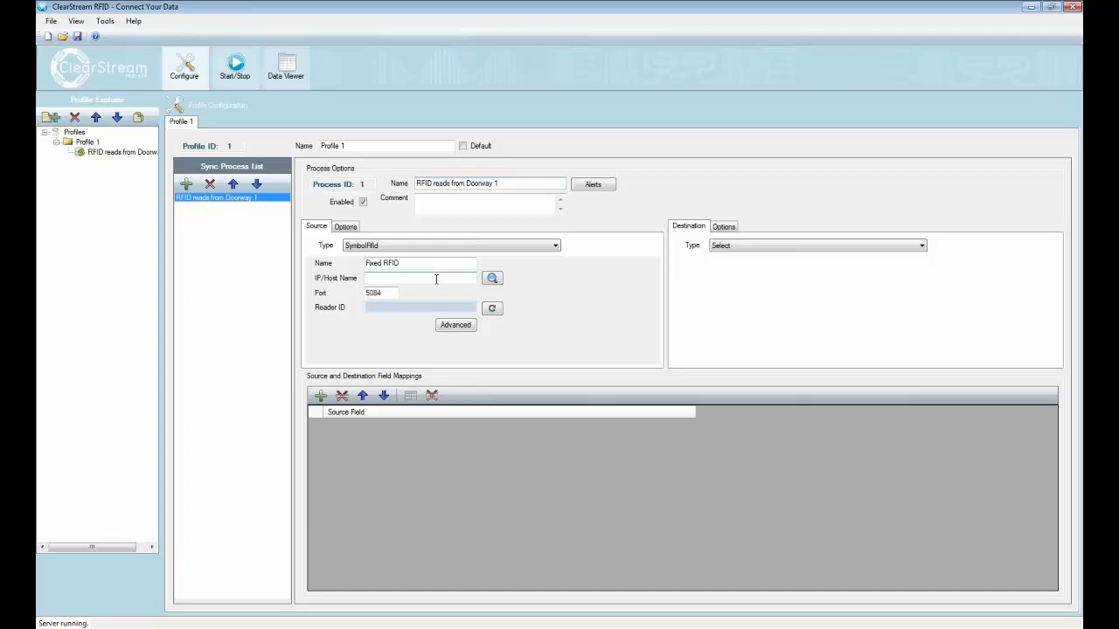
Step: Search the network domain 192.168.4 on port 5084 for RFID readers and use 192.168.4.221 as the source host
left_click(437, 278)
left_click(493, 279)
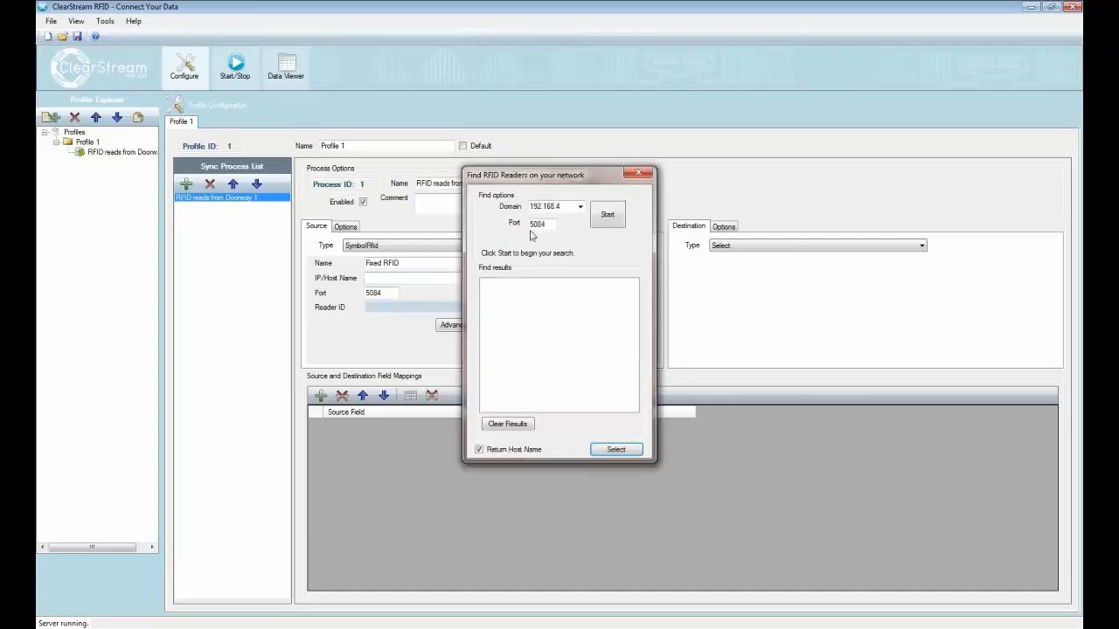
left_click(594, 215)
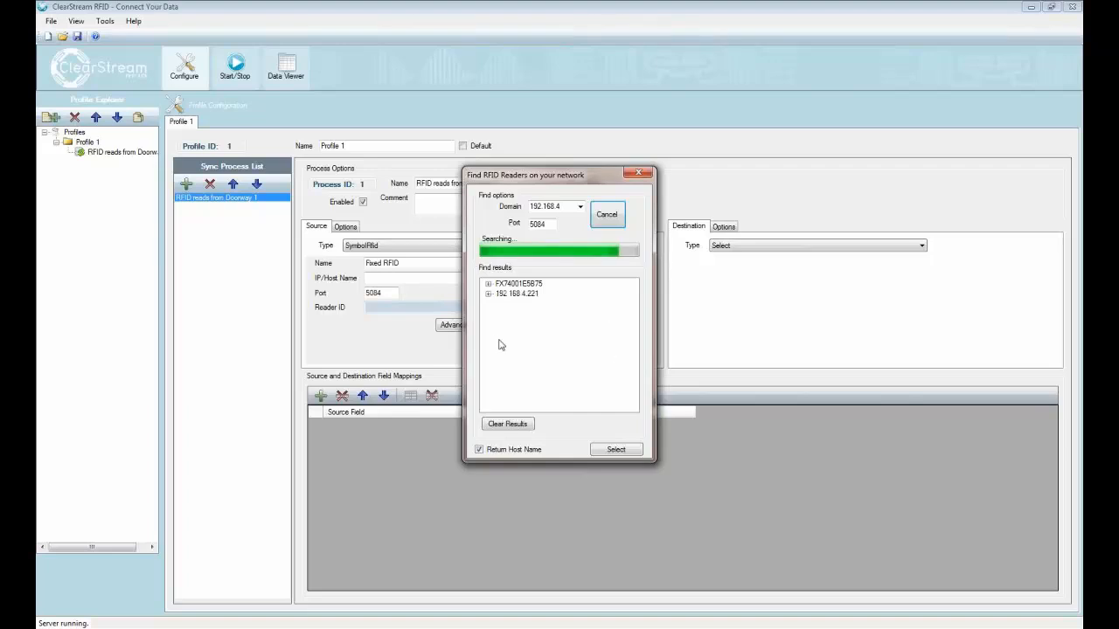
left_click(489, 295)
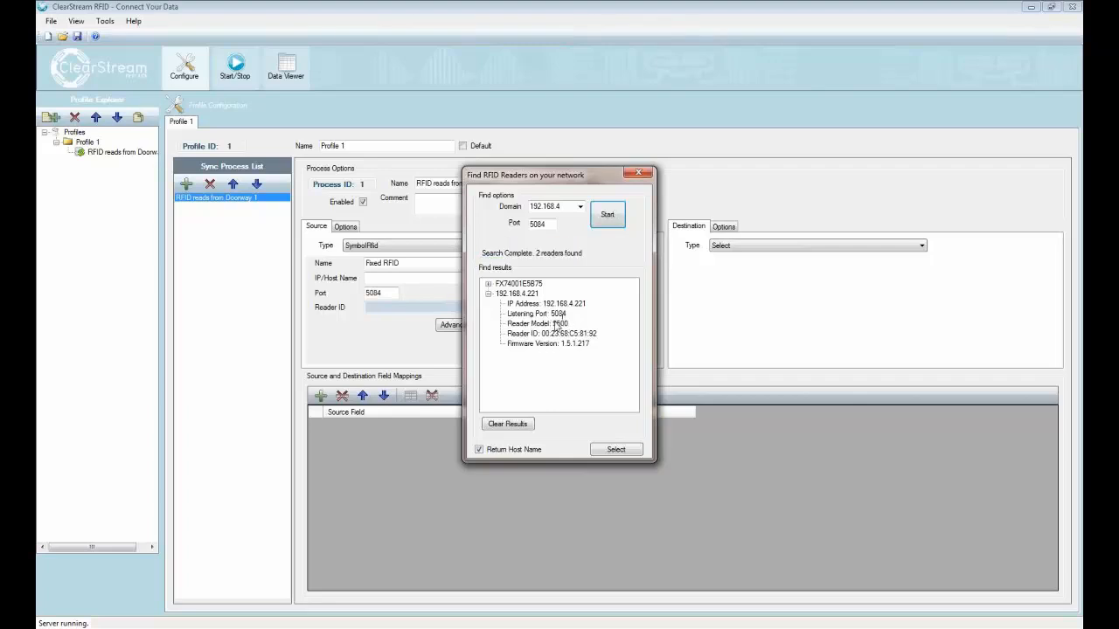
left_click(525, 295)
left_click(636, 450)
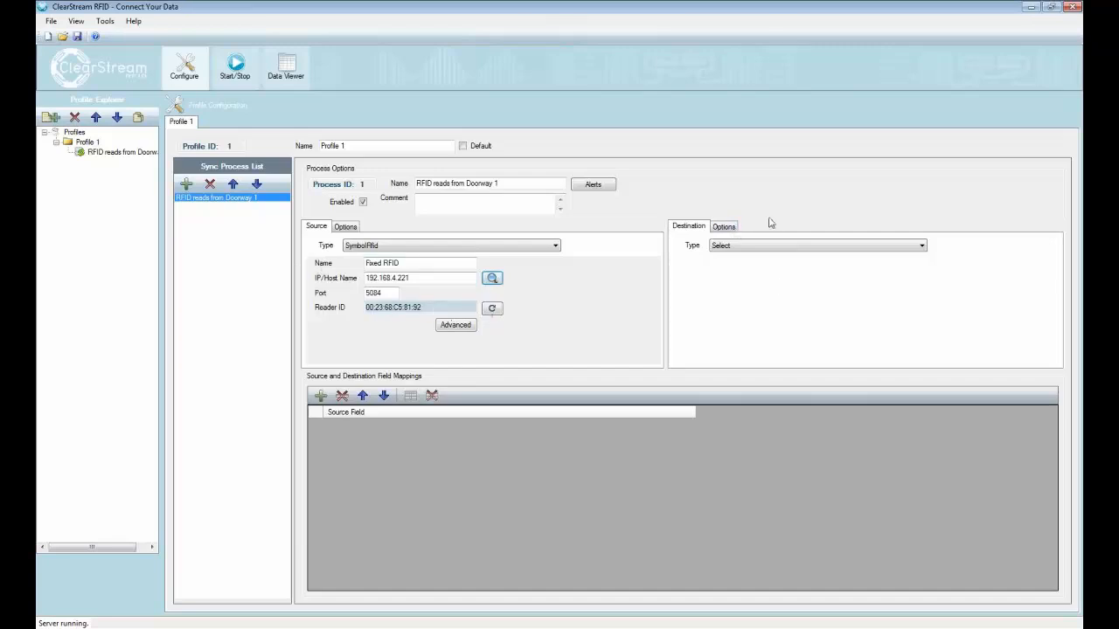
Step: Set the destination type to ODBC with "ClearStream RFID Sample - System" as the datasource
left_click(808, 246)
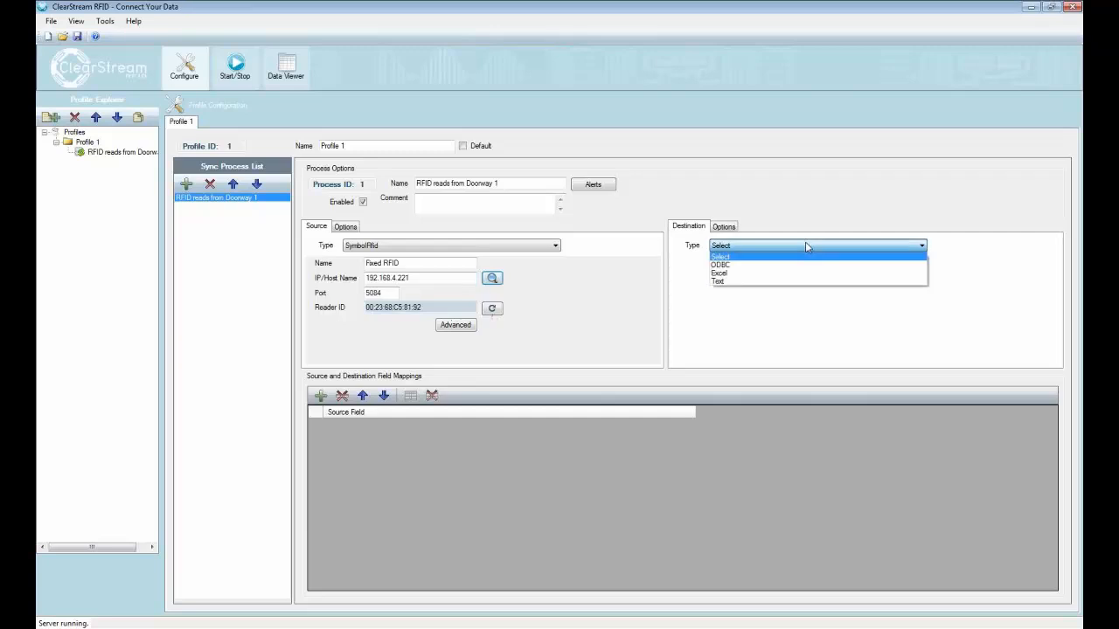
left_click(740, 267)
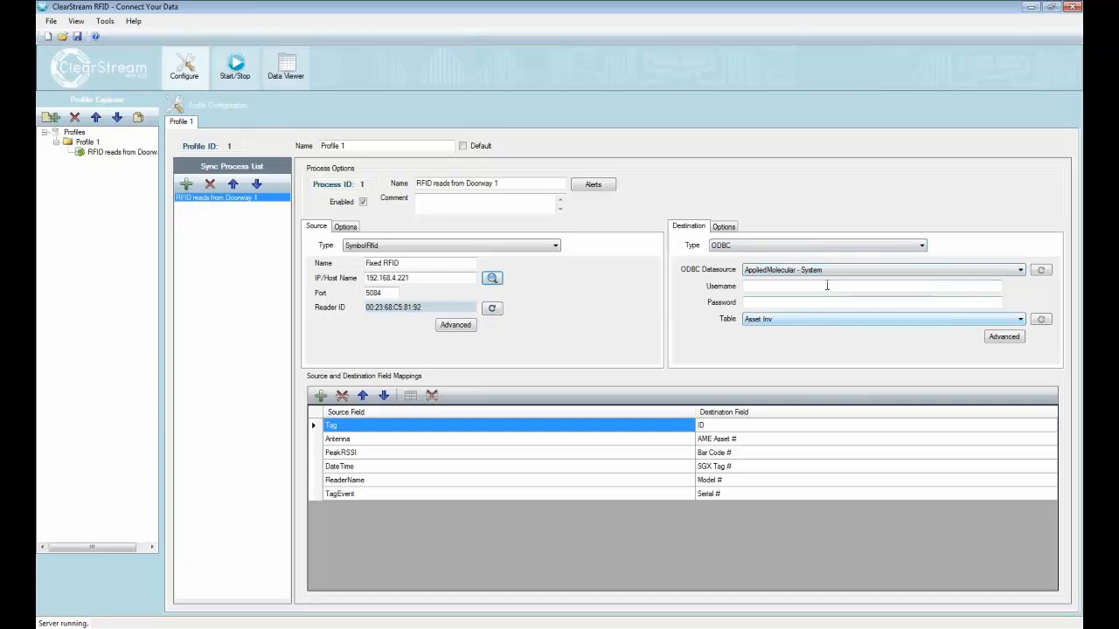
left_click(849, 270)
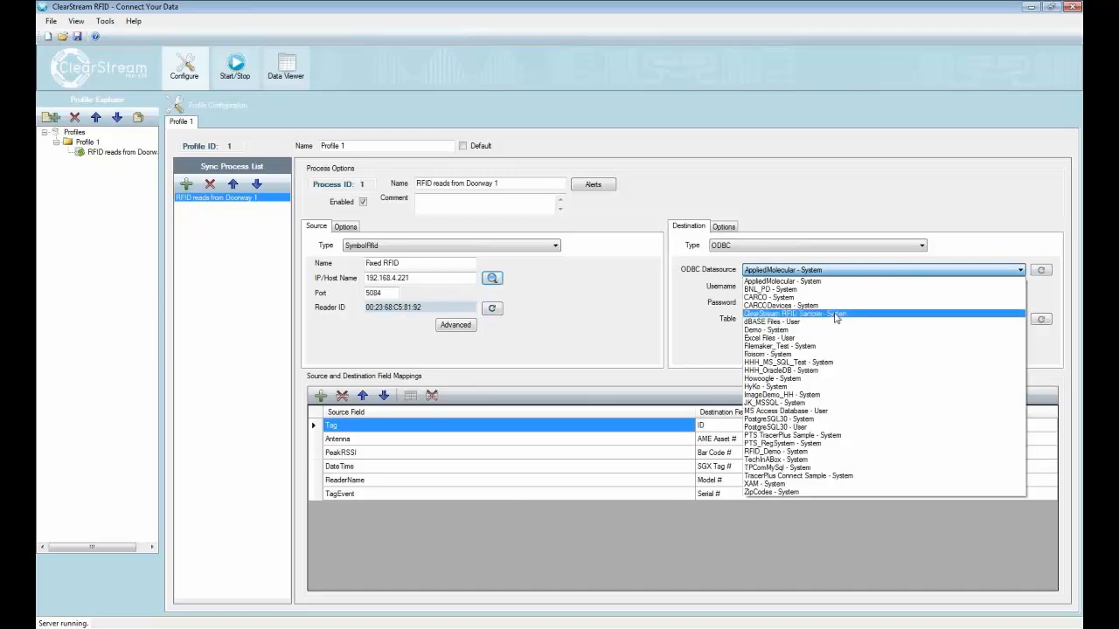
left_click(835, 314)
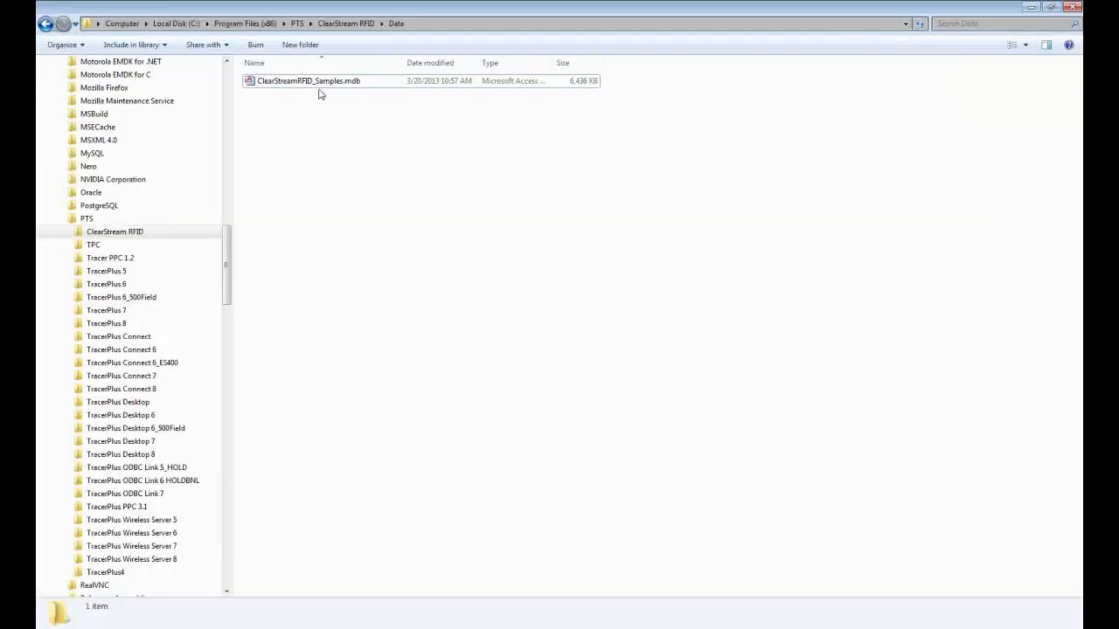
Step: Open ClearStreamRFID_Samples.mdb in Access and examine the columns of the RFID Tag List table
double_click(319, 83)
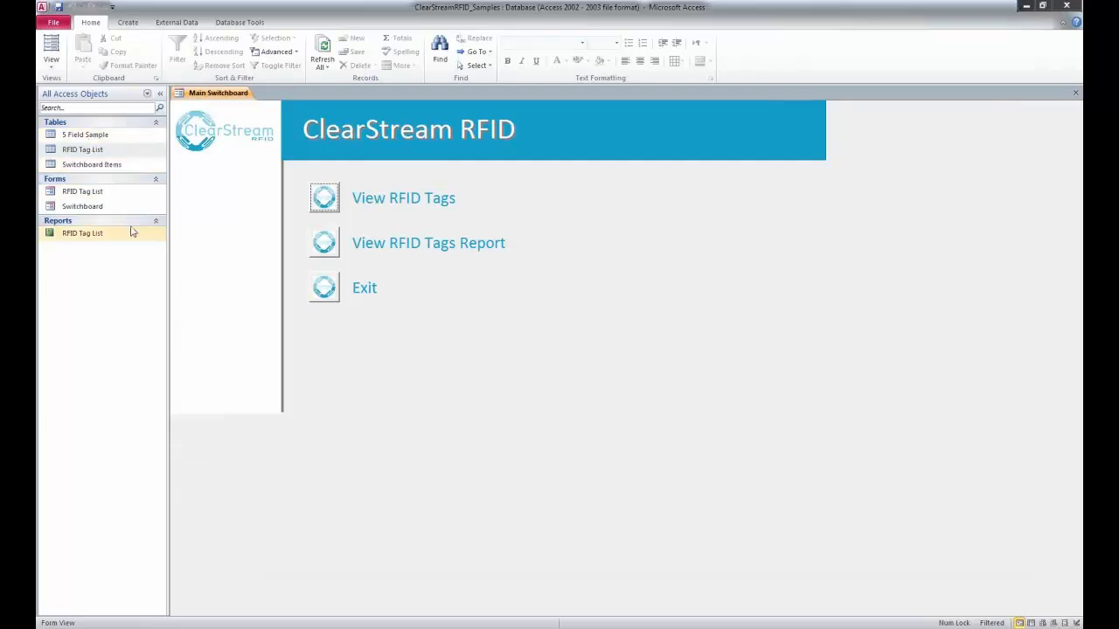
left_click(97, 156)
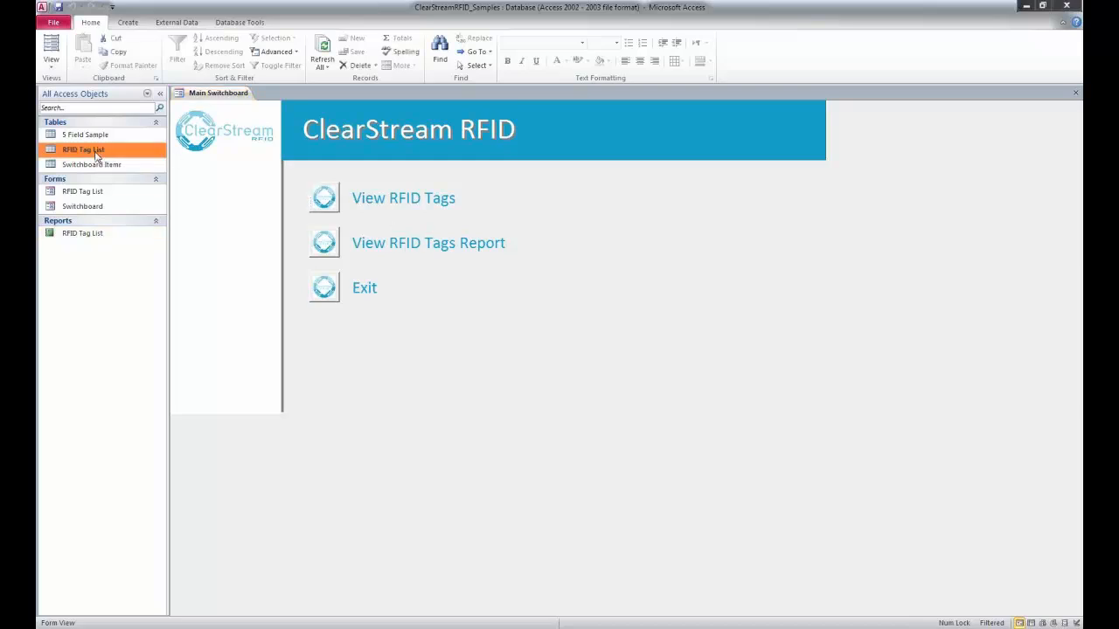
double_click(97, 156)
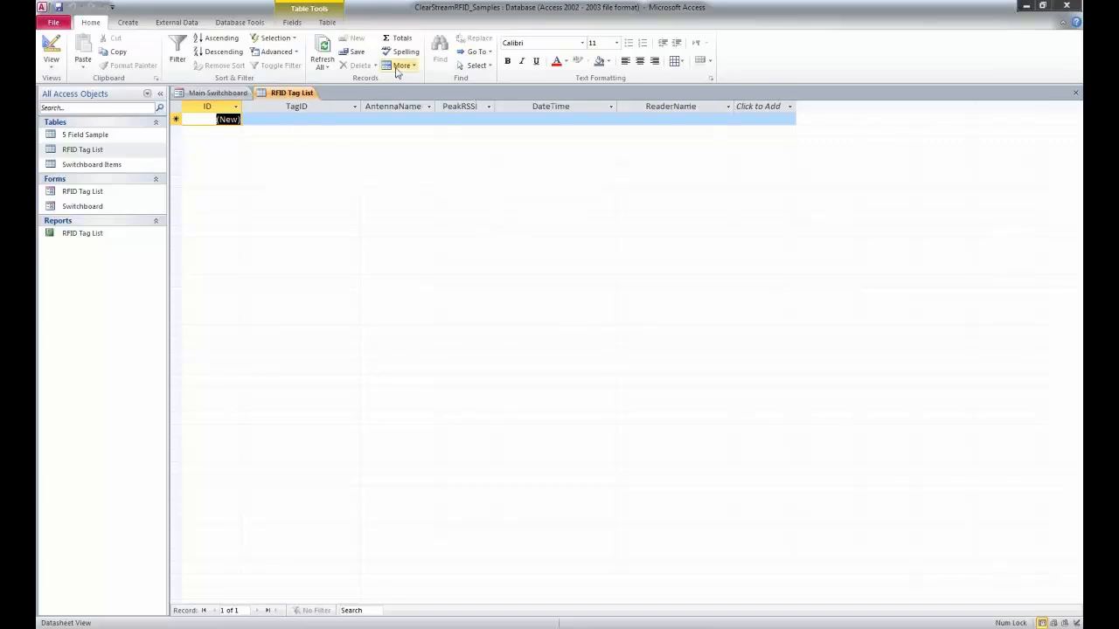
left_click(1030, 6)
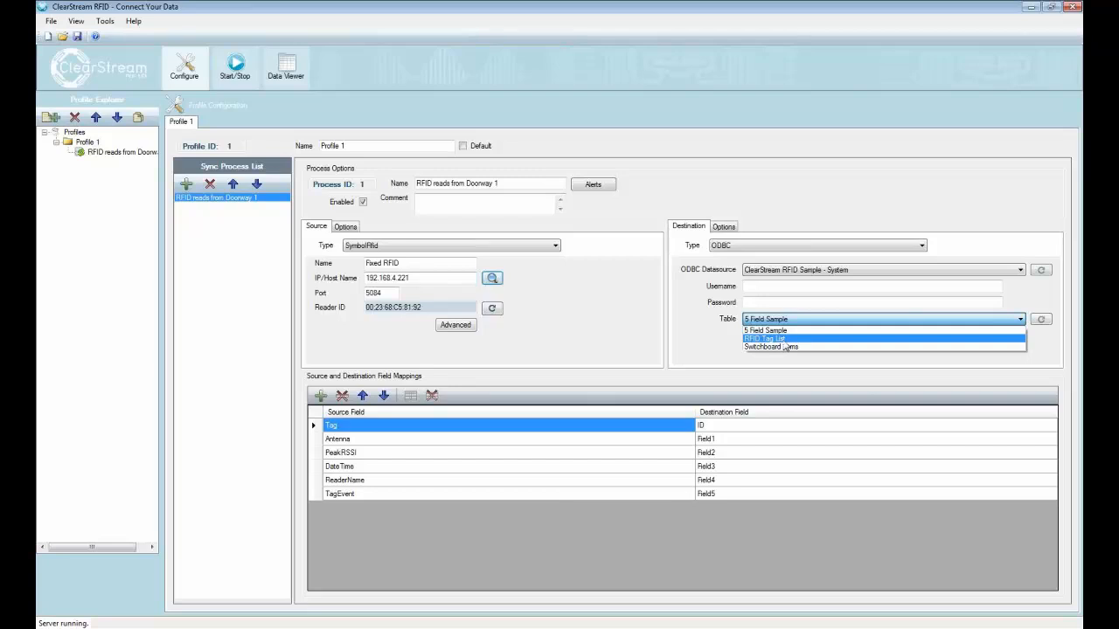
Step: Choose RFID Tag List as the destination table and remove the ID field from the destination mappings
left_click(784, 340)
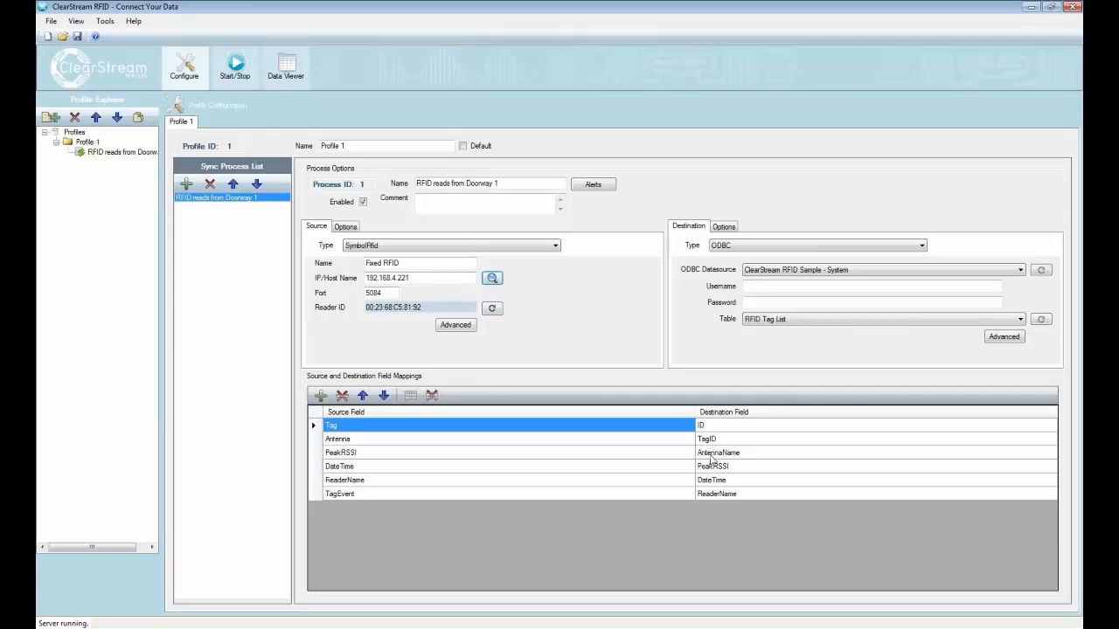
left_click(713, 427)
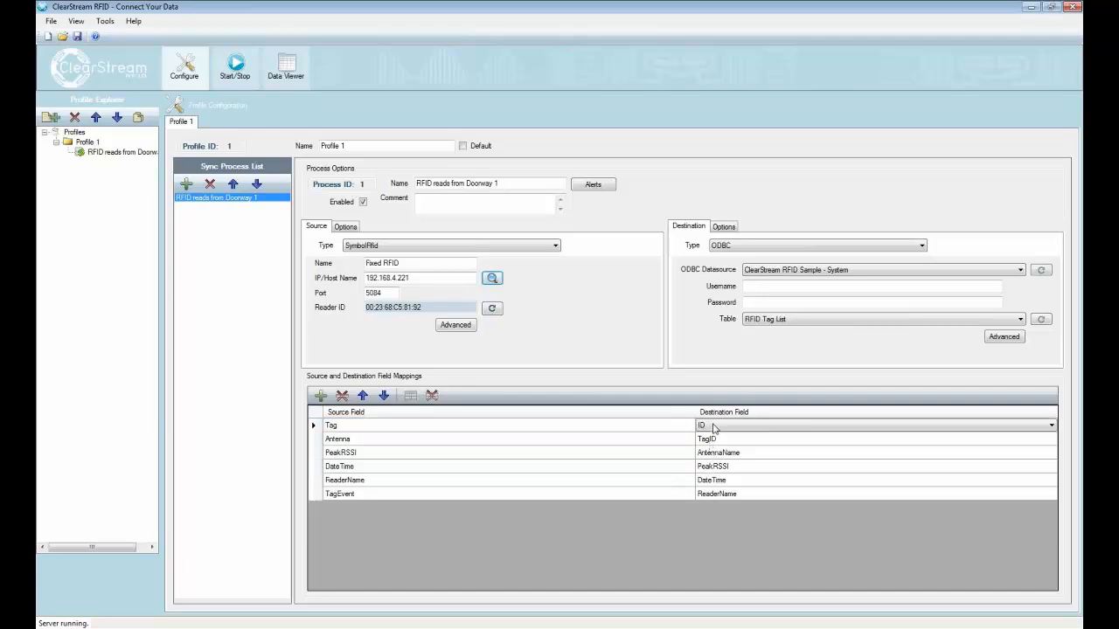
left_click(342, 396)
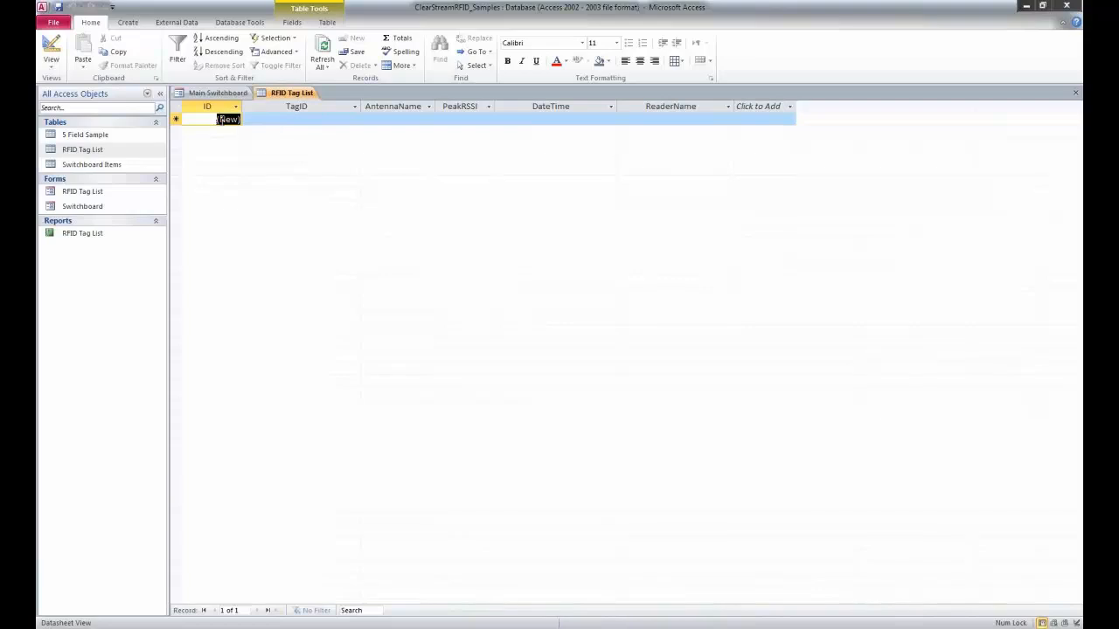
Step: Compare the source and destination field mappings with the RFID Tag List table's columns in Access
left_click(1025, 7)
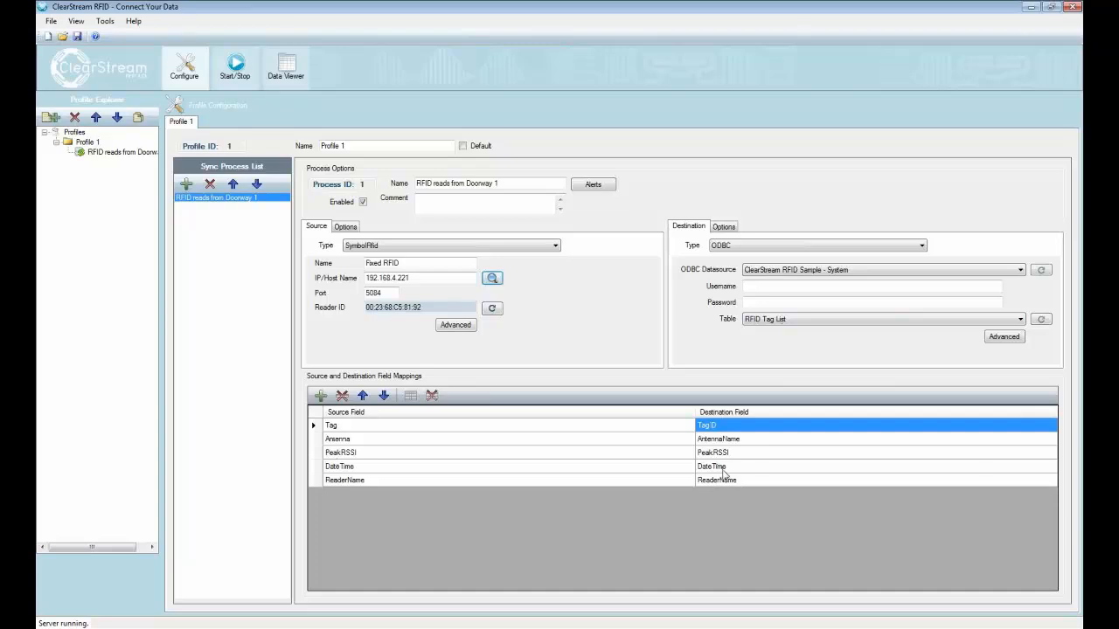
left_click(337, 627)
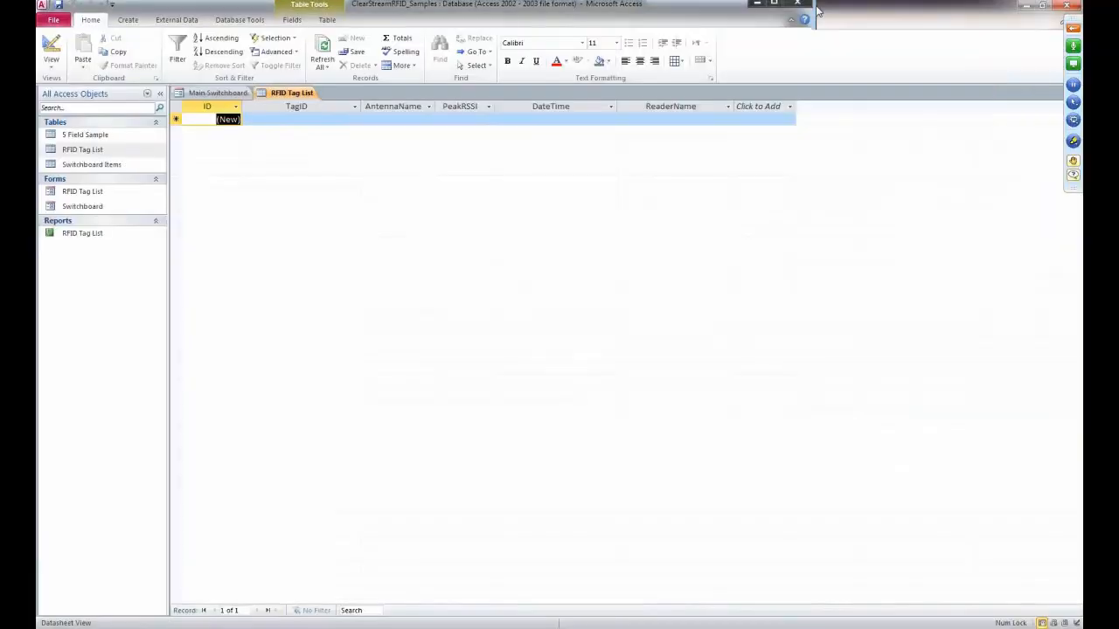
double_click(815, 7)
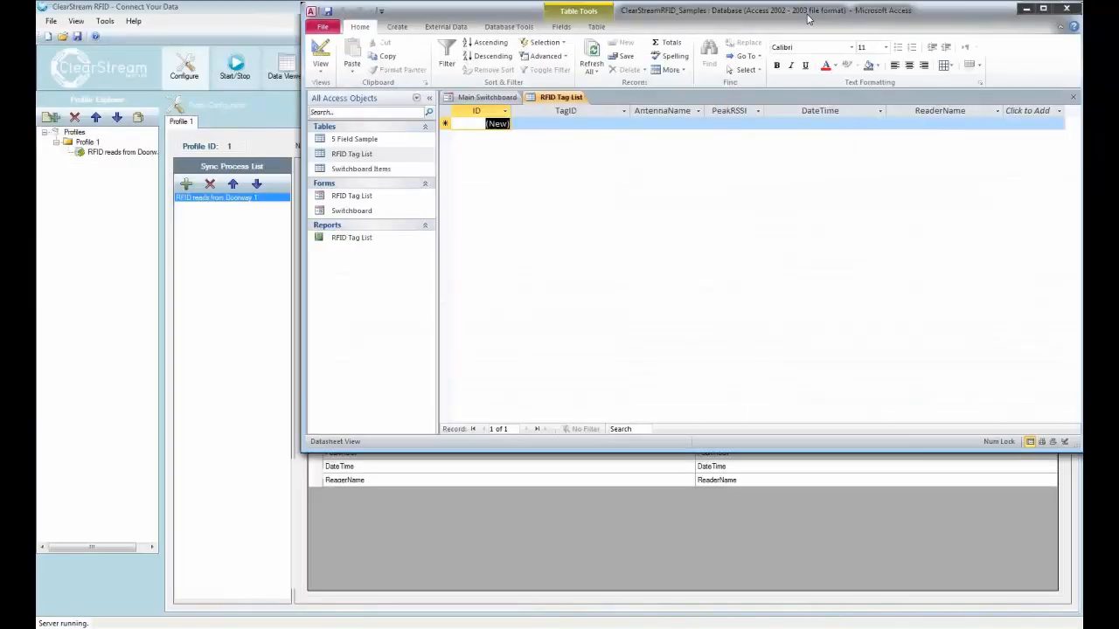
left_click_drag(809, 18, 695, 44)
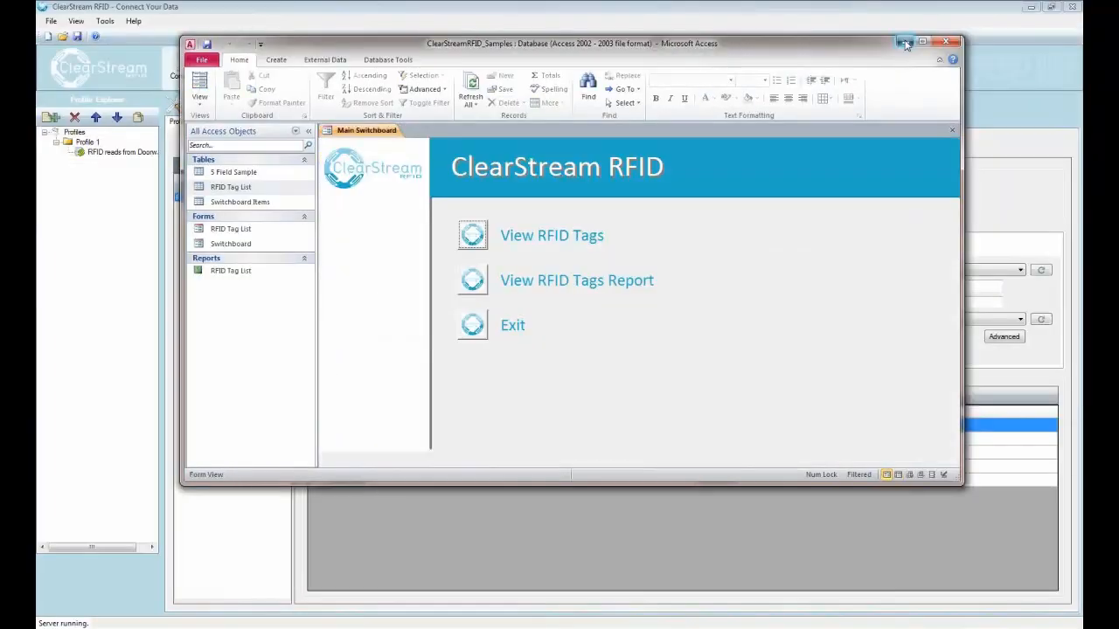
left_click(904, 42)
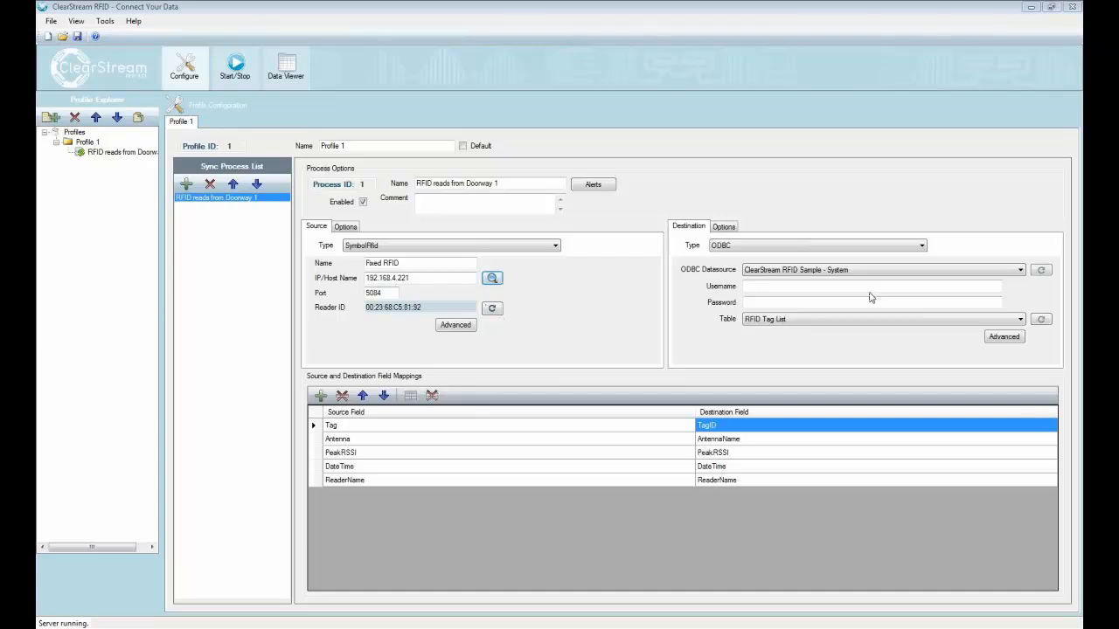
Step: Save the project as CSDemo and start the "RFID reads from Doorway 1" process
left_click(751, 286)
left_click(77, 36)
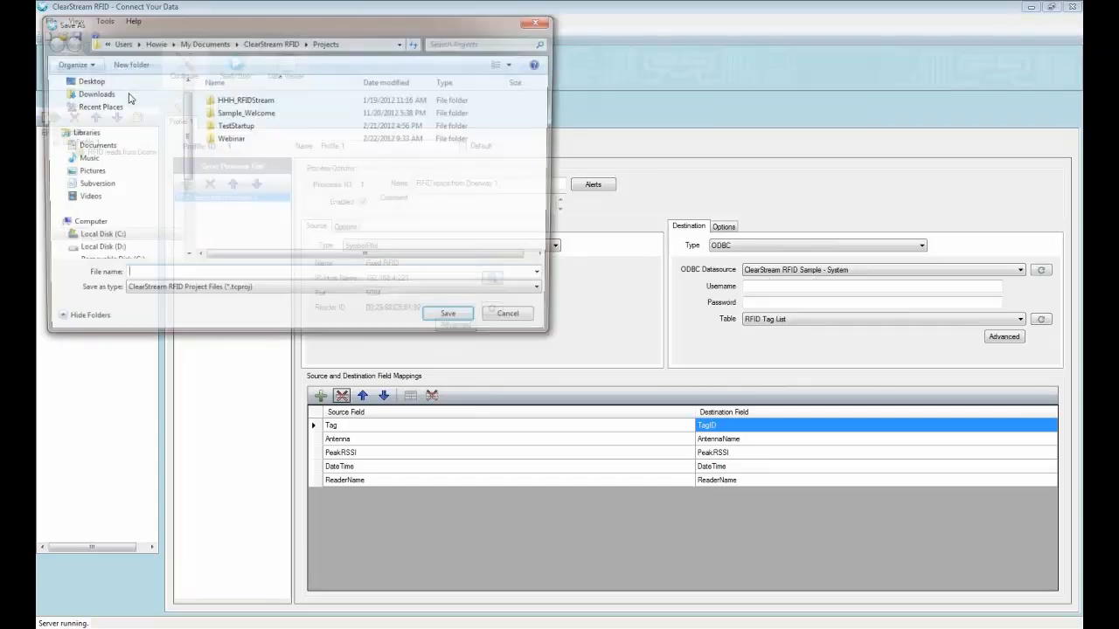
type("CSDemo")
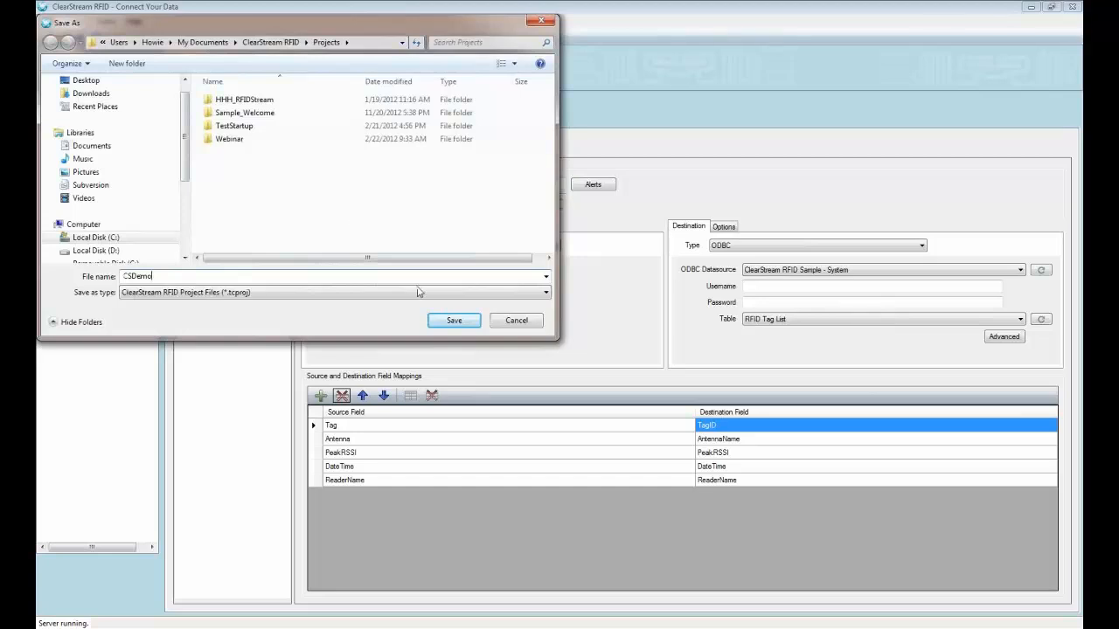
left_click(454, 319)
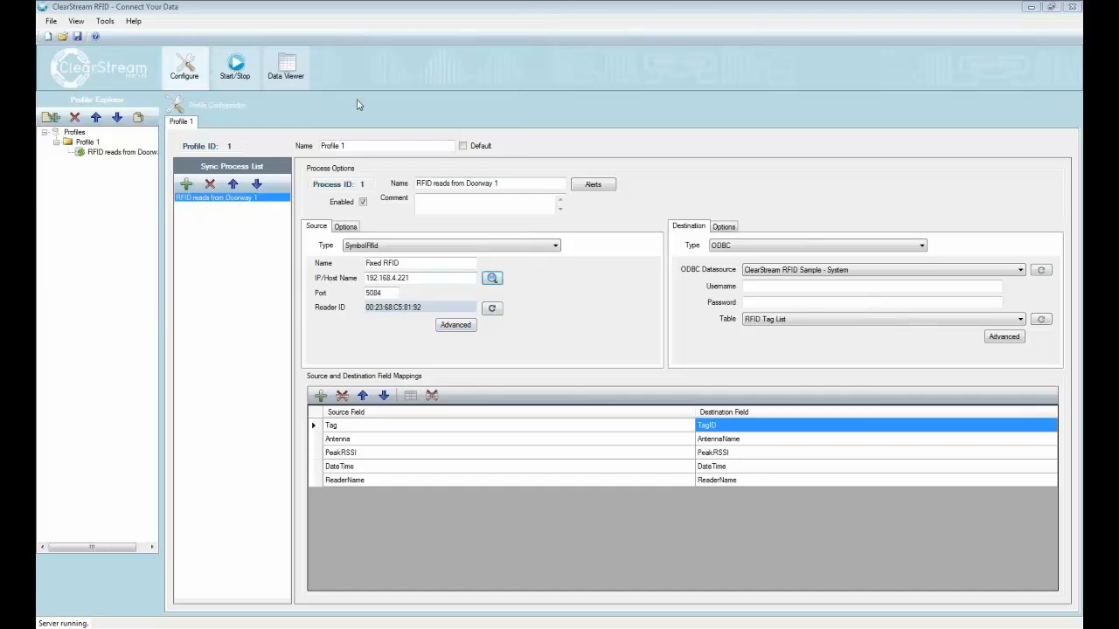
left_click(235, 65)
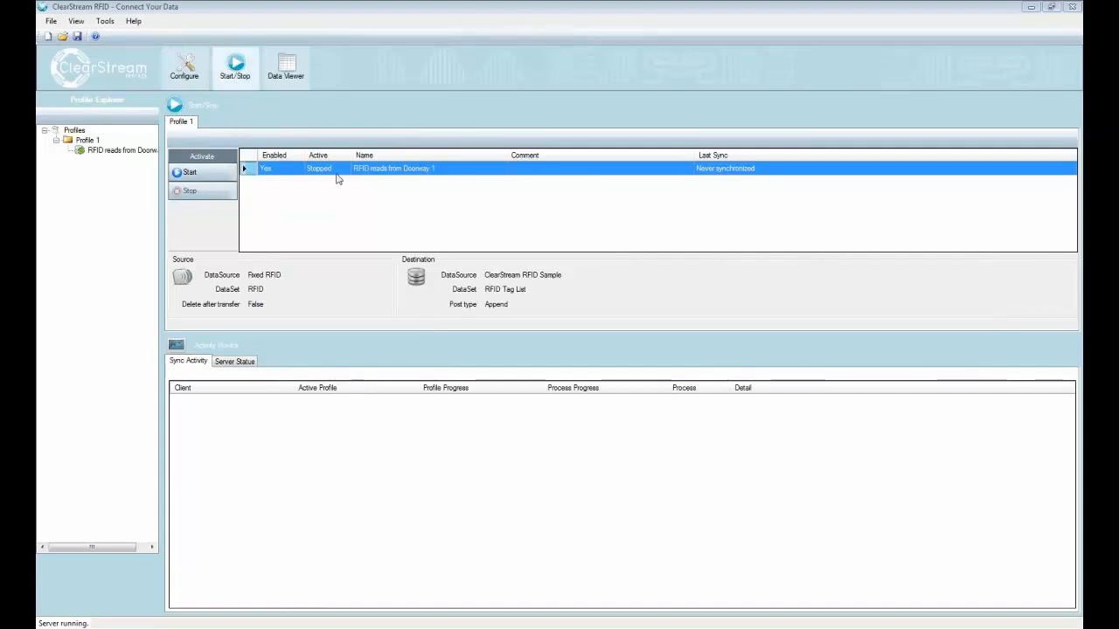
left_click(206, 172)
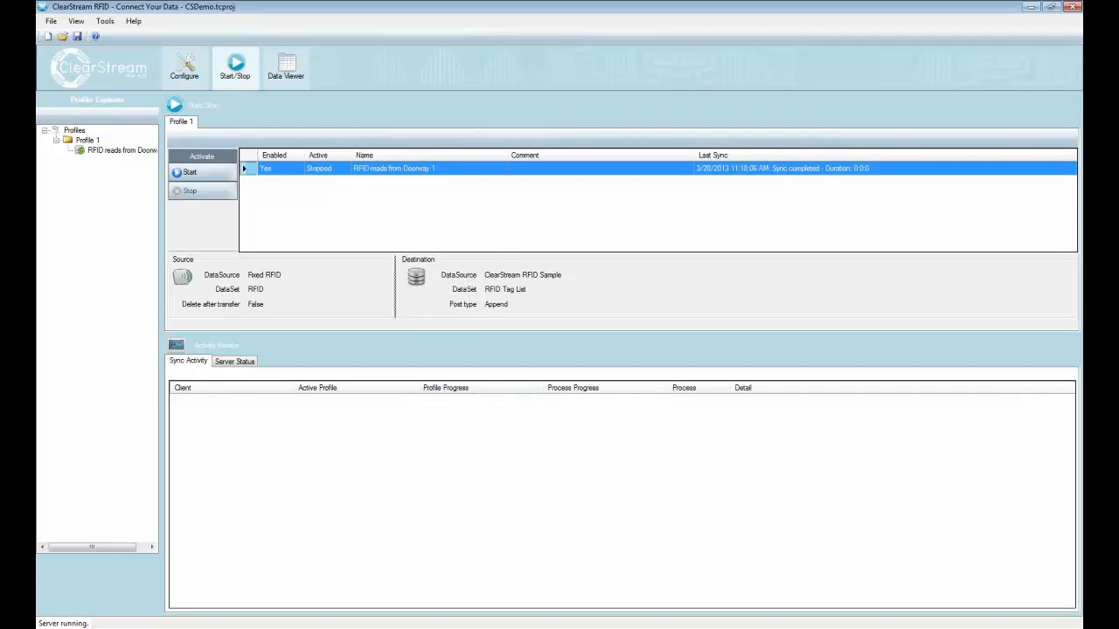
Step: Switch to the ClearStreamRFID_Samples database in Access and examine the tag reads in the RFID Tag List table
left_click(920, 624)
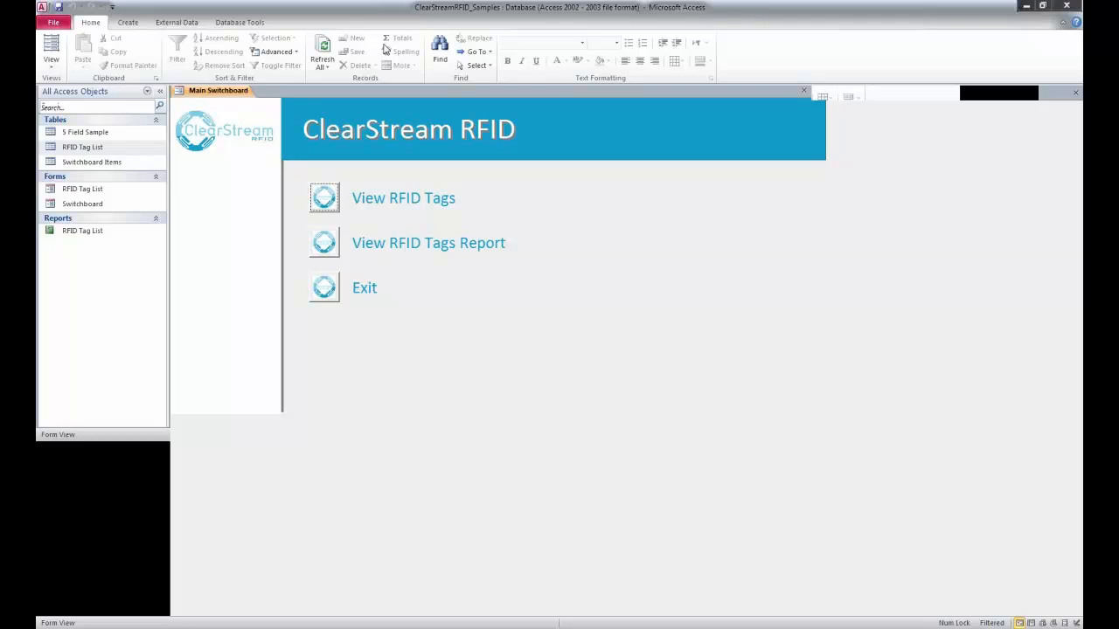
double_click(112, 151)
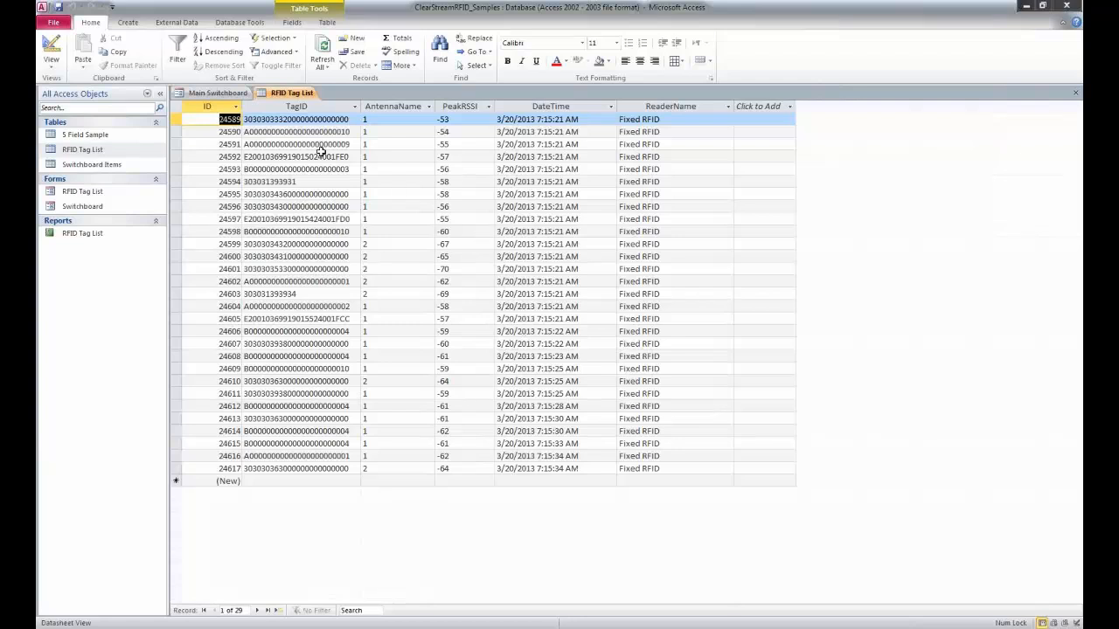
left_click(376, 120)
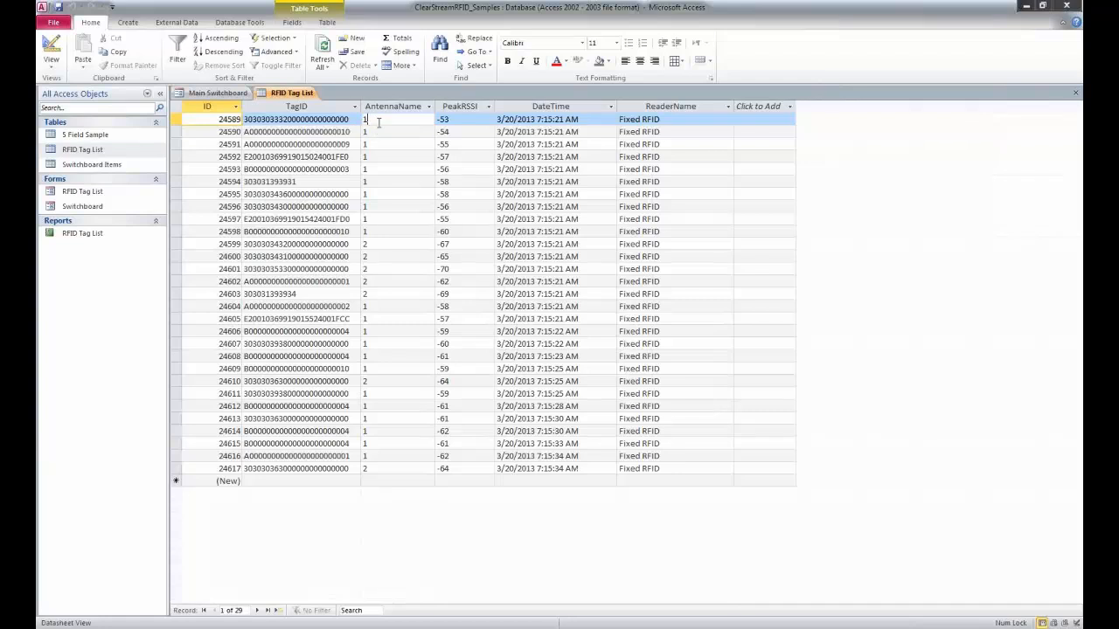
Step: Examine the first tag read's PeakRSSI and ReaderName values in the RFID Tag List table and return to ClearStream RFID
left_click(463, 120)
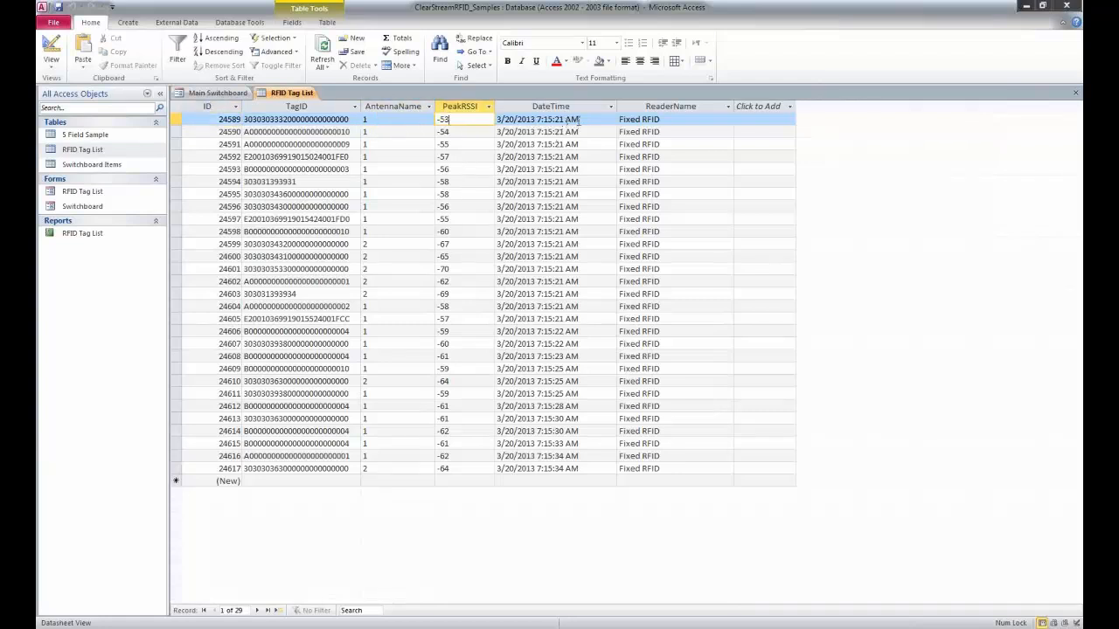
left_click(671, 119)
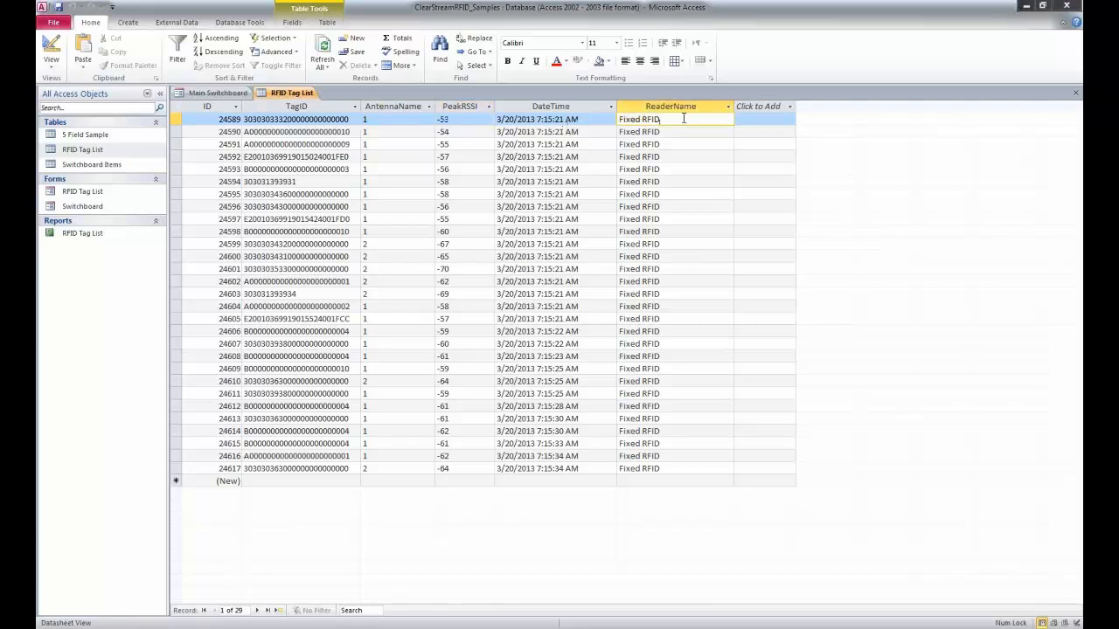
left_click_drag(663, 118, 586, 117)
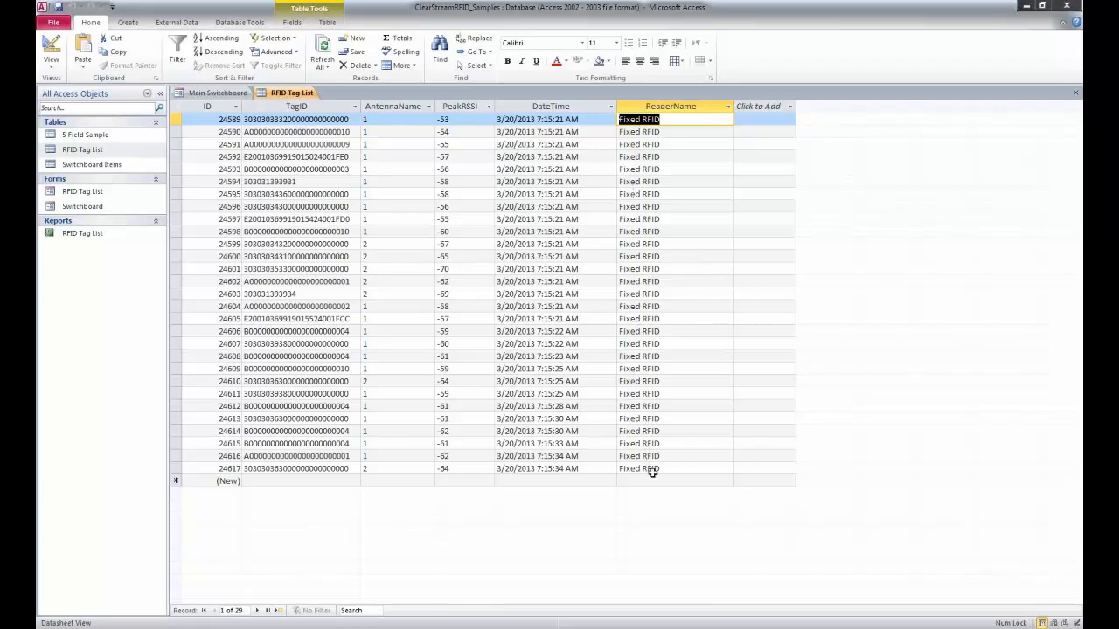
left_click(1027, 6)
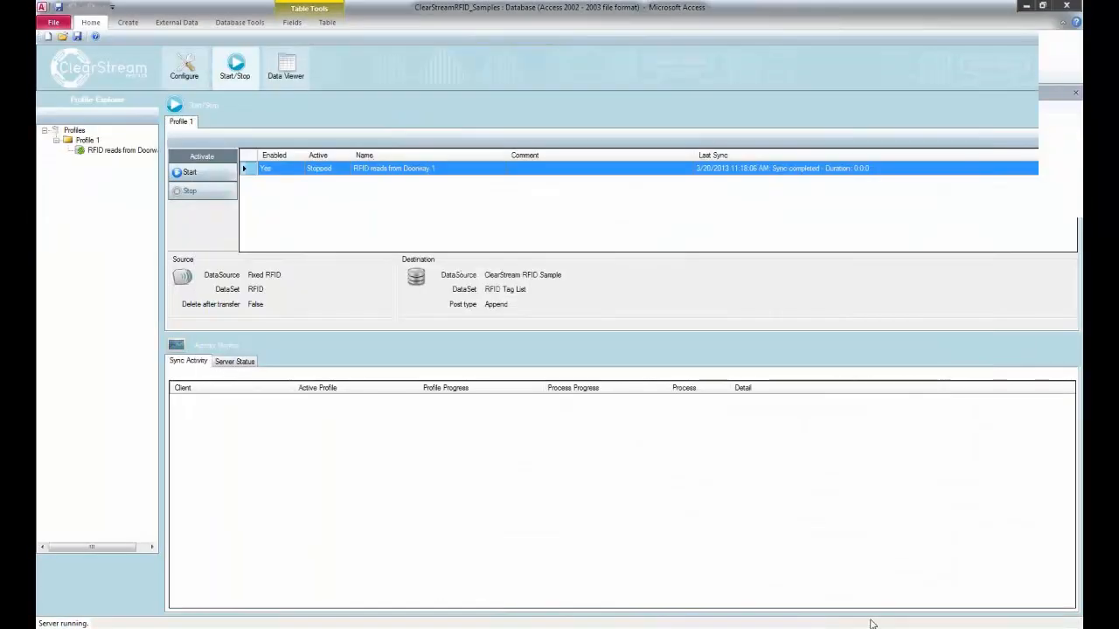
left_click(872, 624)
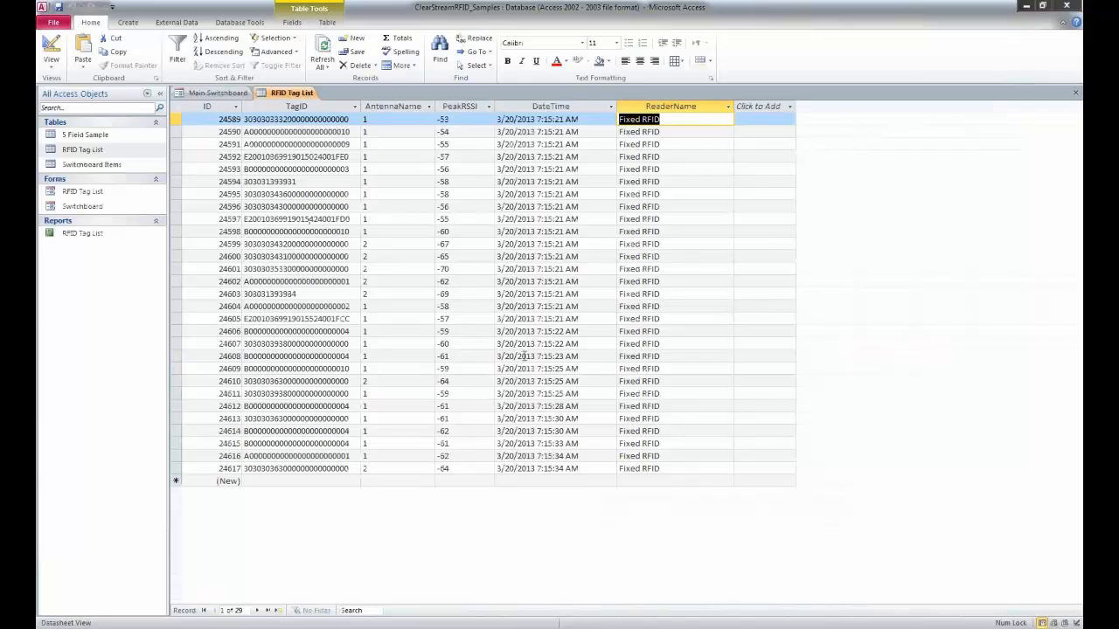
left_click(1027, 7)
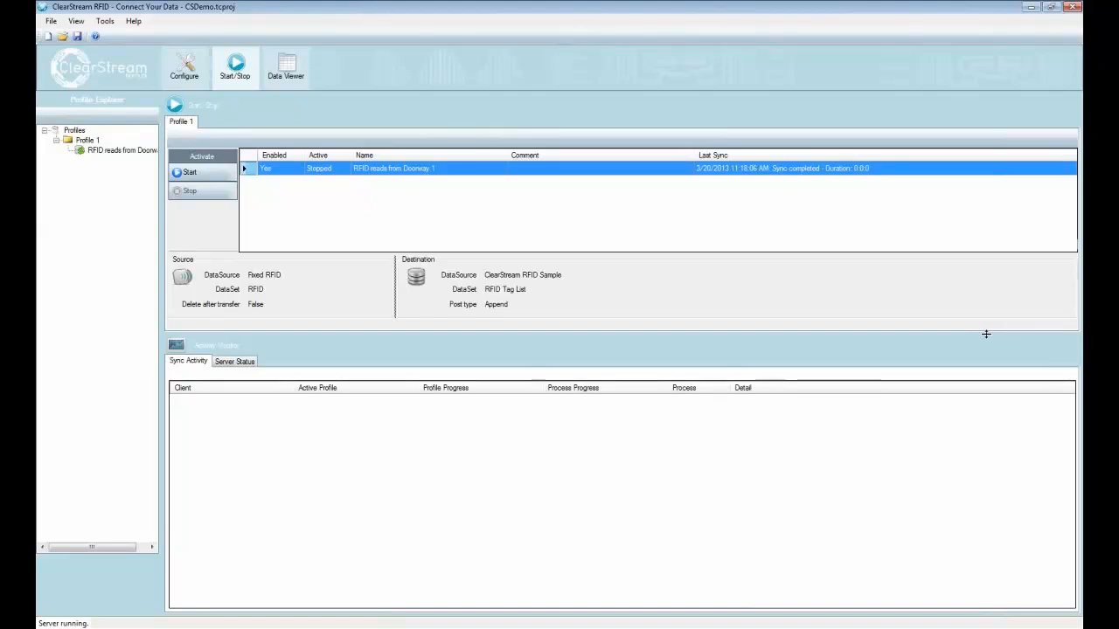
Step: Open the configuration of the "RFID reads from Doorway 1" process and check its source name against the Access table
left_click(179, 68)
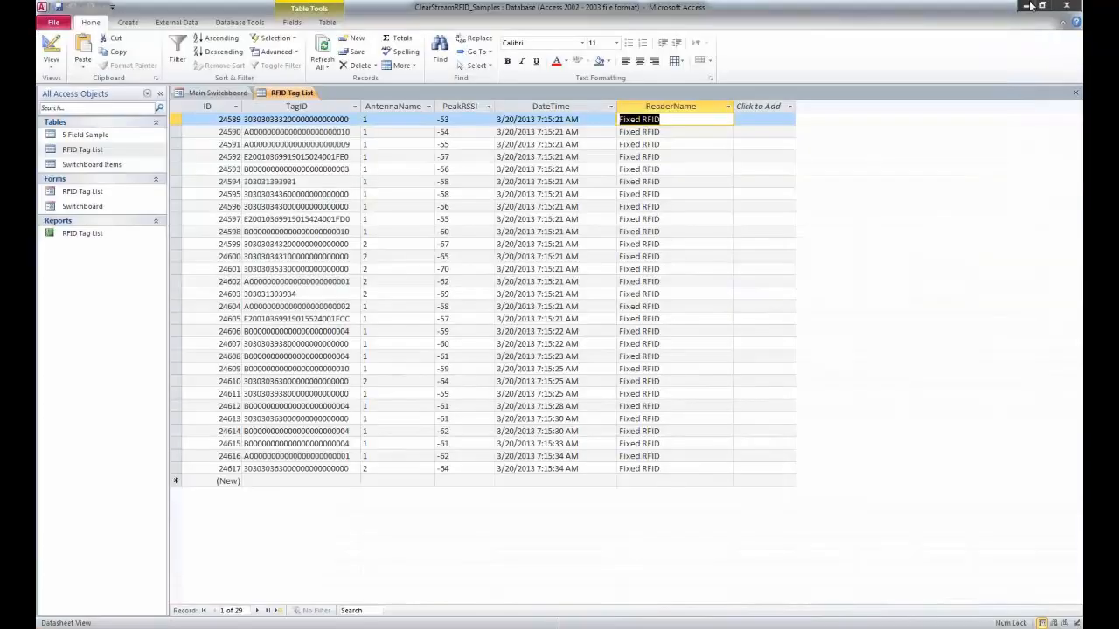
left_click(1027, 6)
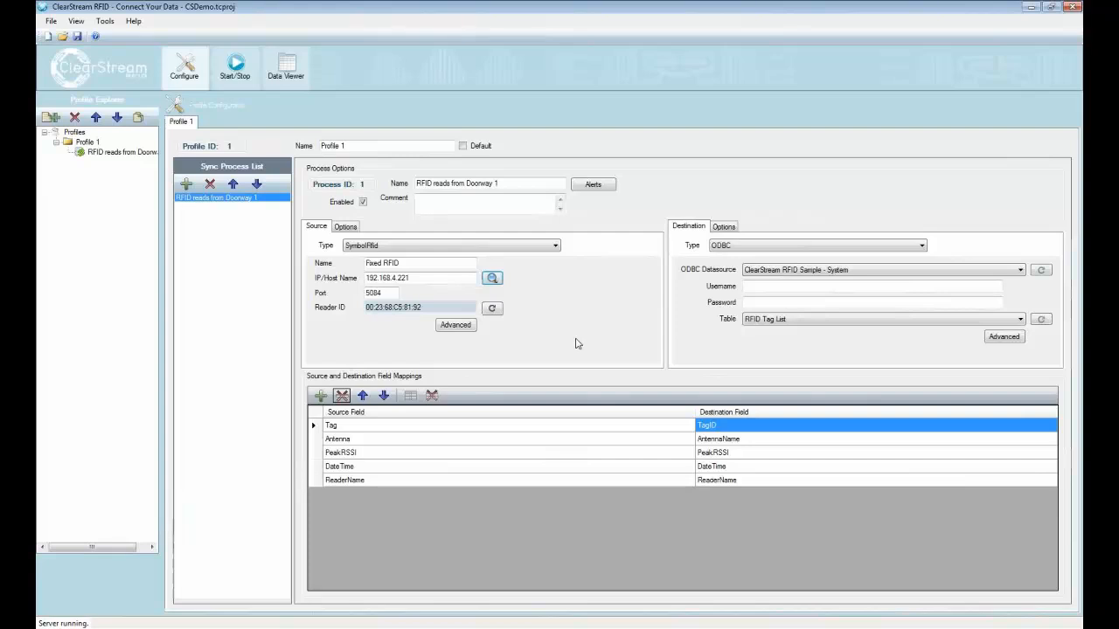
left_click_drag(475, 263, 345, 271)
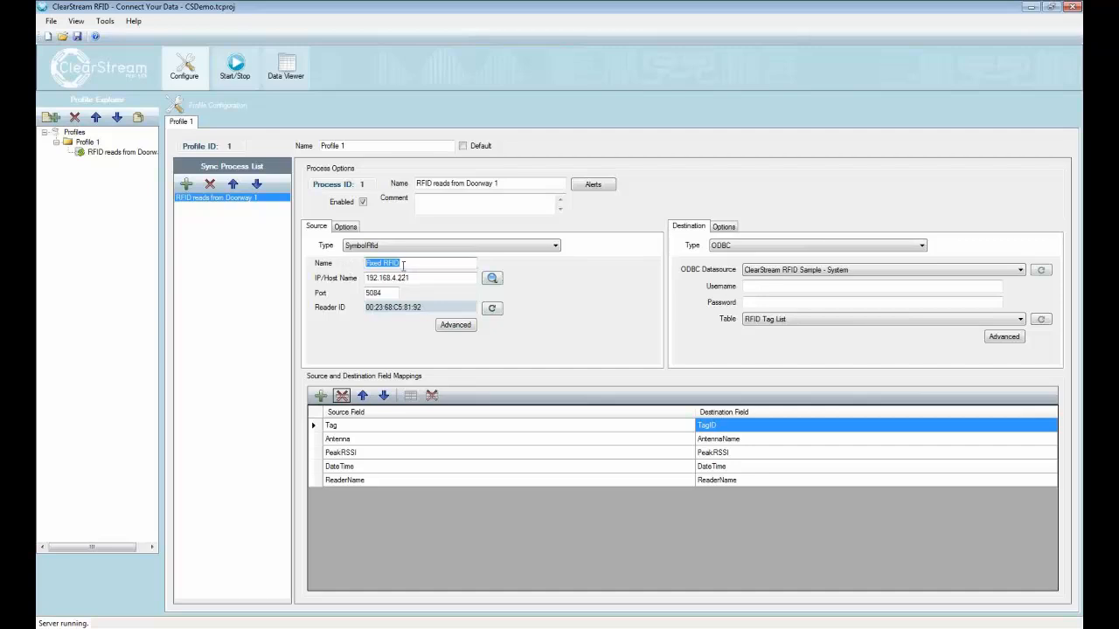
Step: Rename the SymbolRfid source as Doorway 1
left_click(408, 263)
left_click_drag(409, 263, 340, 267)
left_click(393, 263)
left_click_drag(433, 261, 361, 264)
type("Doorway 1")
Step: Set the name of the SymbolRfid source to Portal 1
left_click_drag(395, 264, 347, 265)
type("Port")
key("BackSpace")
key("BackSpace")
key("BackSpace")
key("BackSpace")
key("BackSpace")
key("BackSpace")
type("Portal 1")
Step: Check the ReaderName column in Access, and review the source's delete-after-transfer and filtering options in ClearStream RFID
left_click(905, 626)
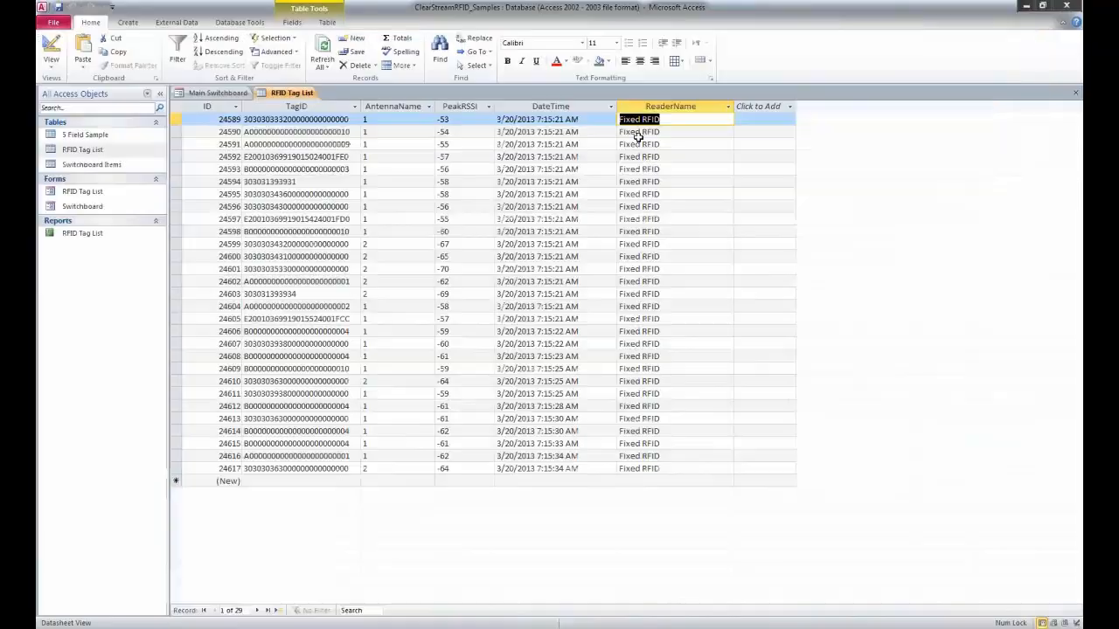
left_click(1024, 5)
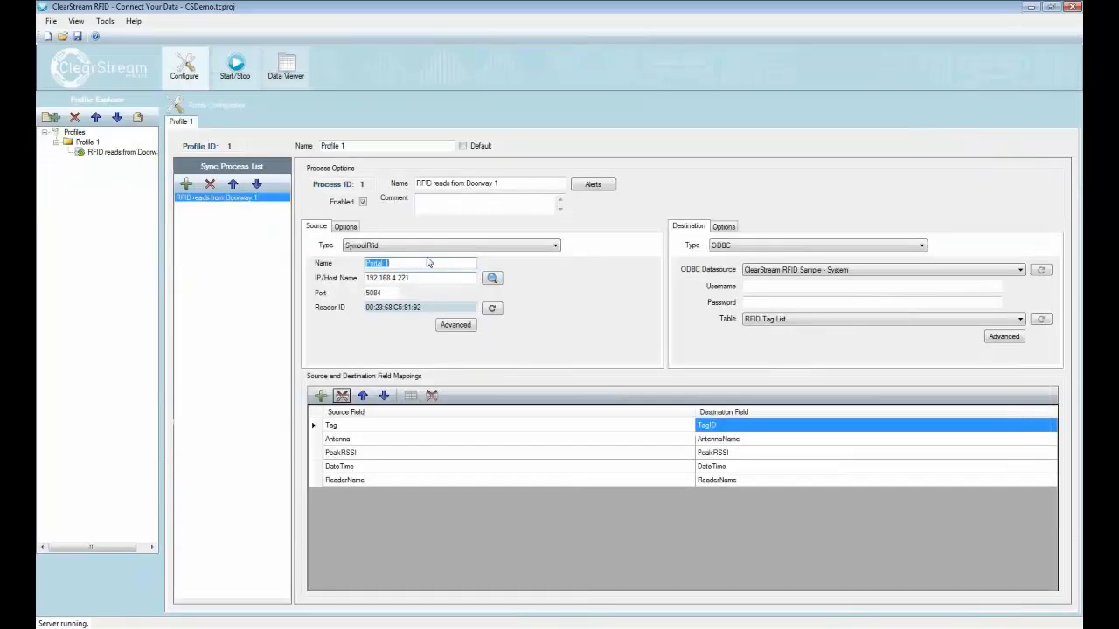
left_click(346, 227)
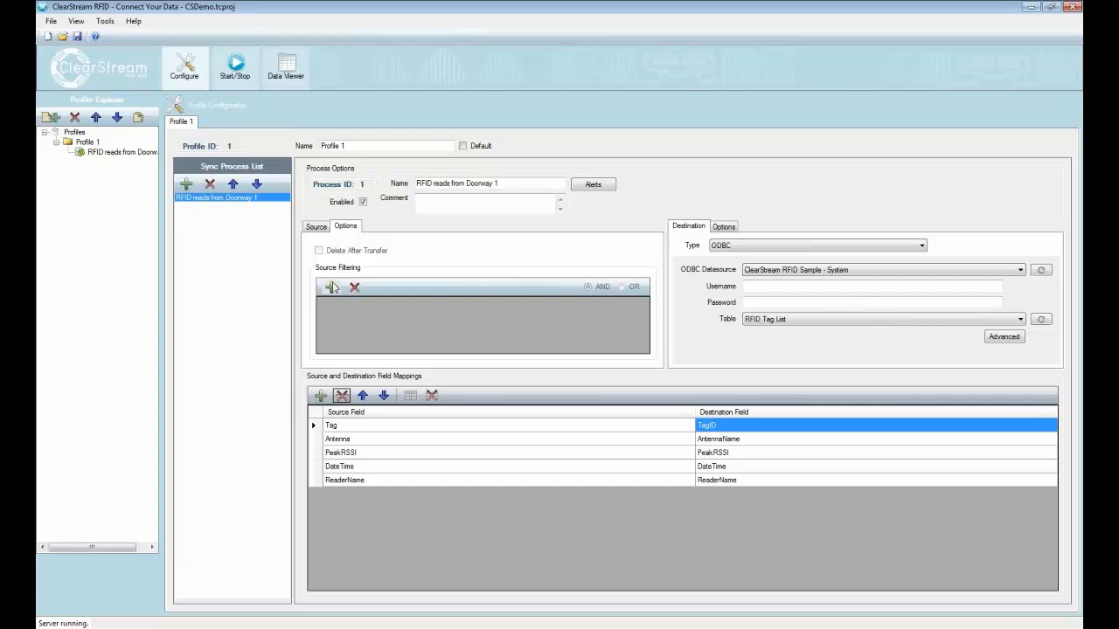
left_click(317, 226)
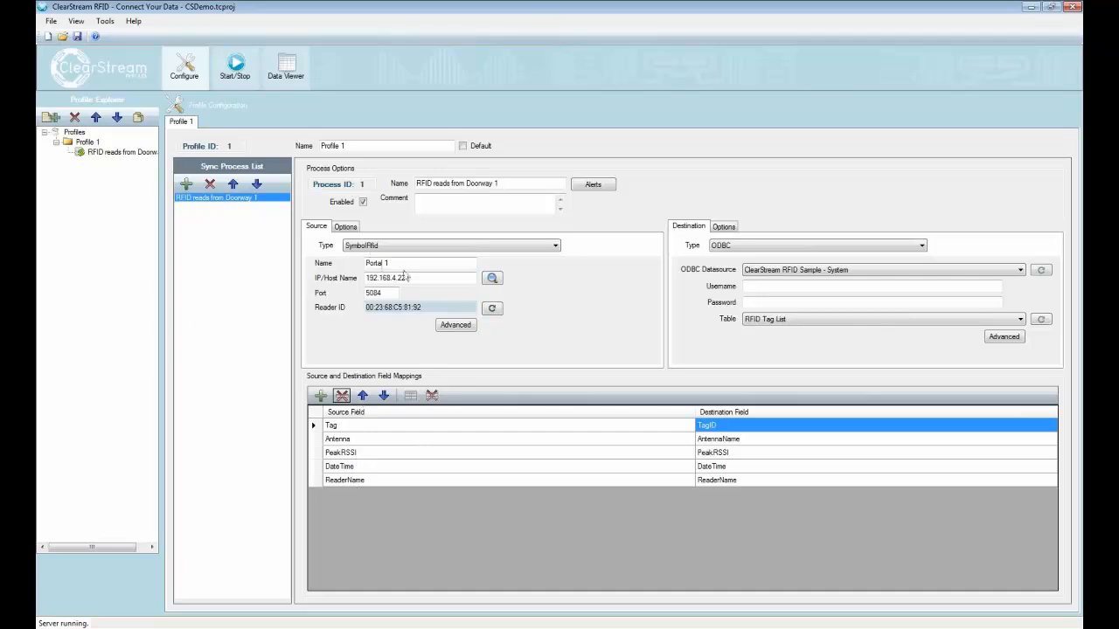
left_click(406, 278)
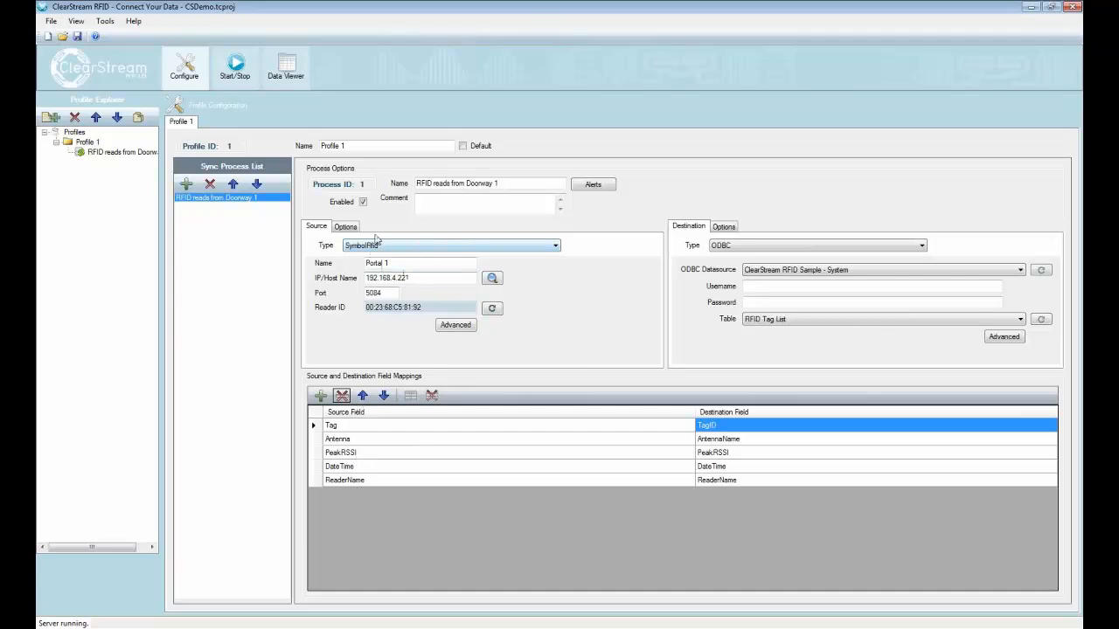
Step: Review the destination's post types, try Overwrite and restore Append
left_click(725, 229)
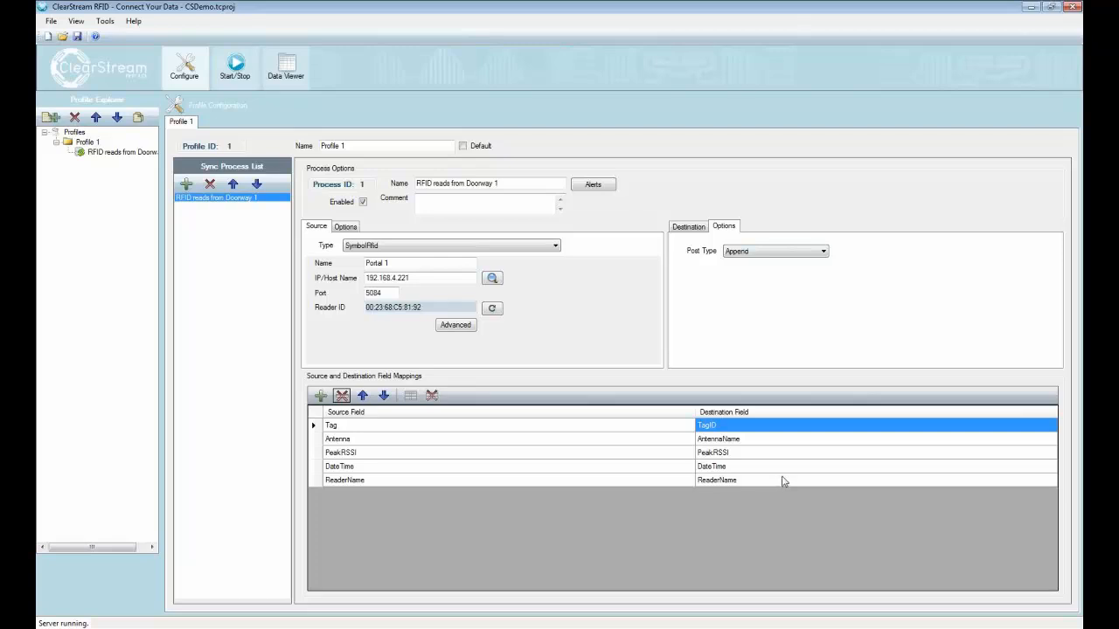
left_click(780, 254)
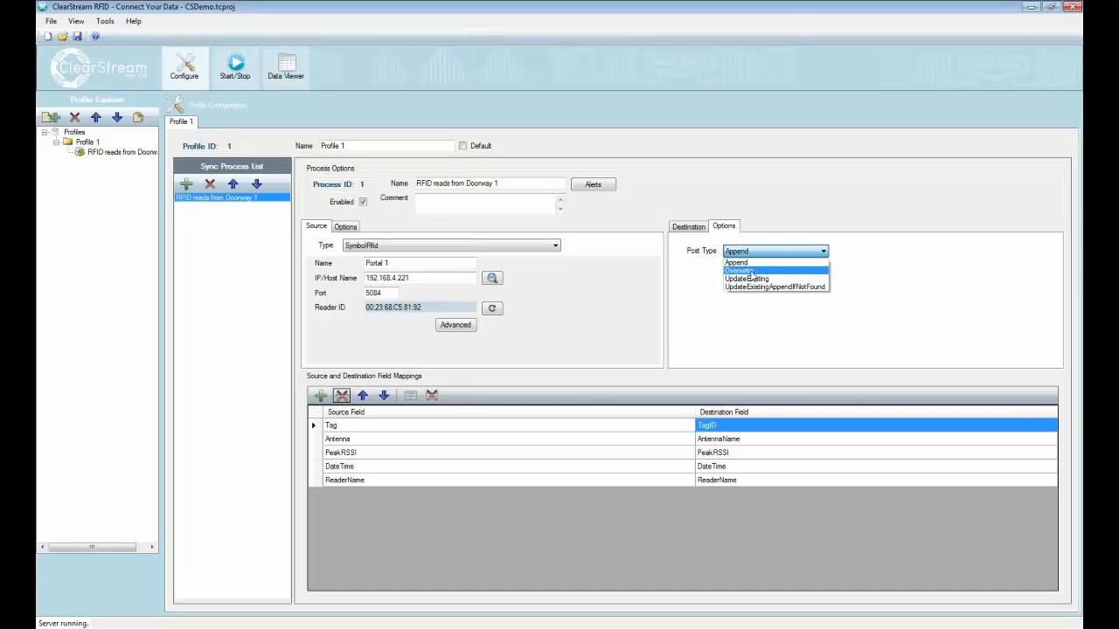
left_click(749, 272)
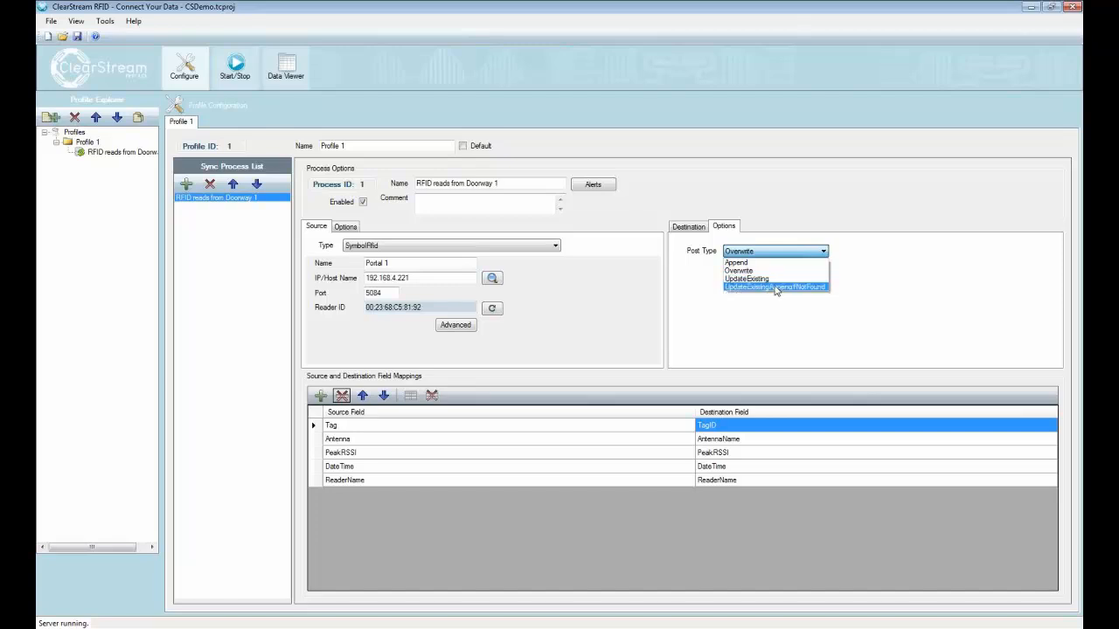
left_click(764, 339)
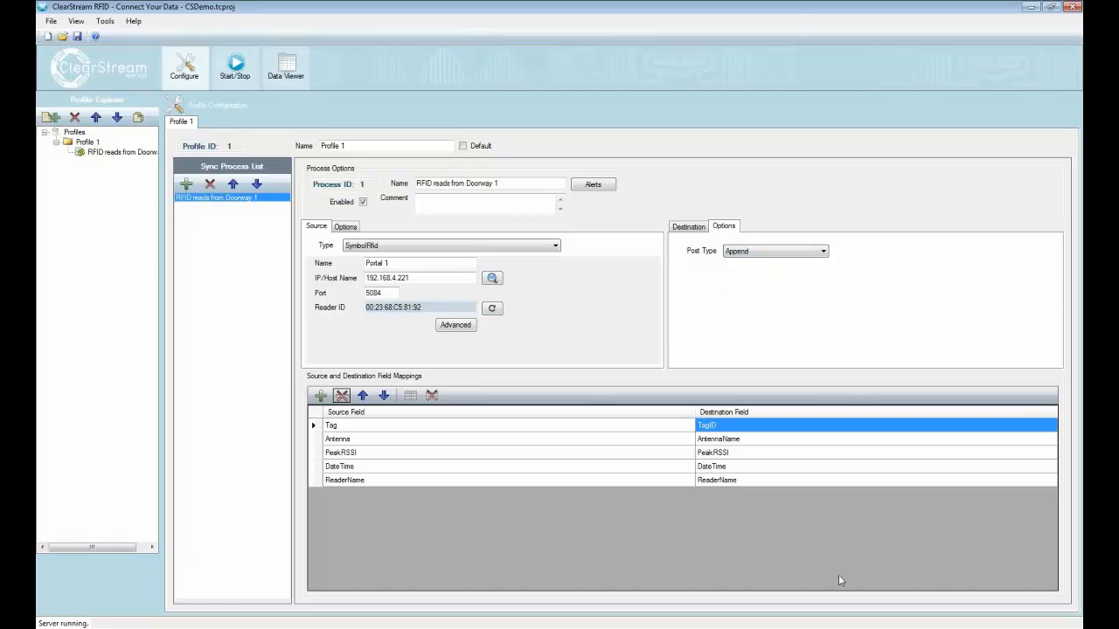
Step: Switch to Access, examine the ReaderName entries of the tag reads and return to ClearStream RFID
key("alt+Tab")
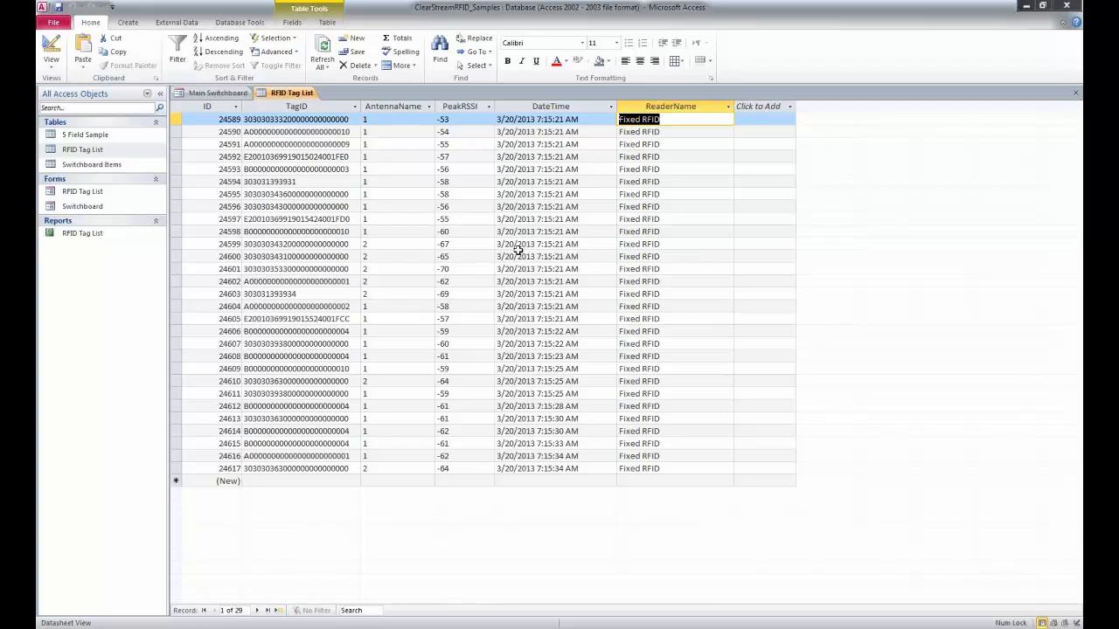
left_click(638, 145)
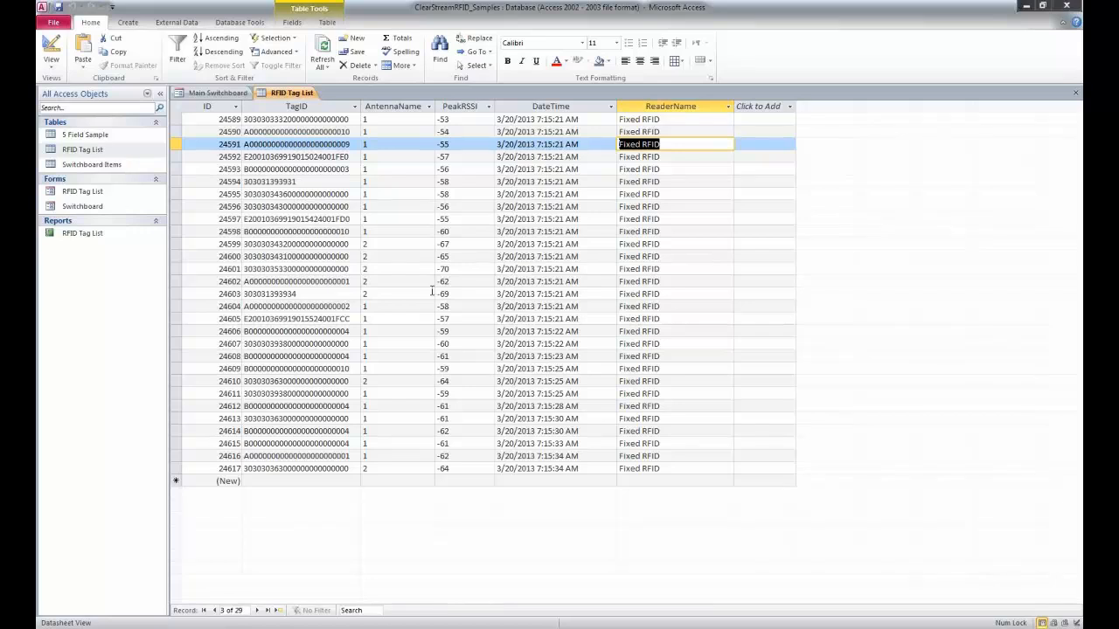
left_click(671, 148)
left_click(671, 157)
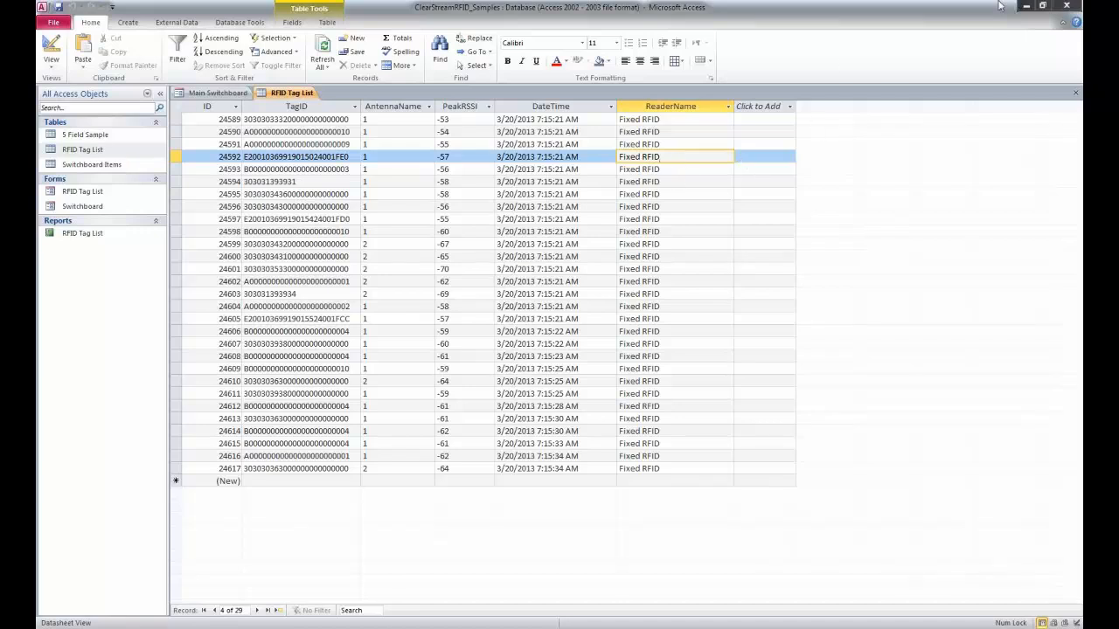
left_click(1027, 6)
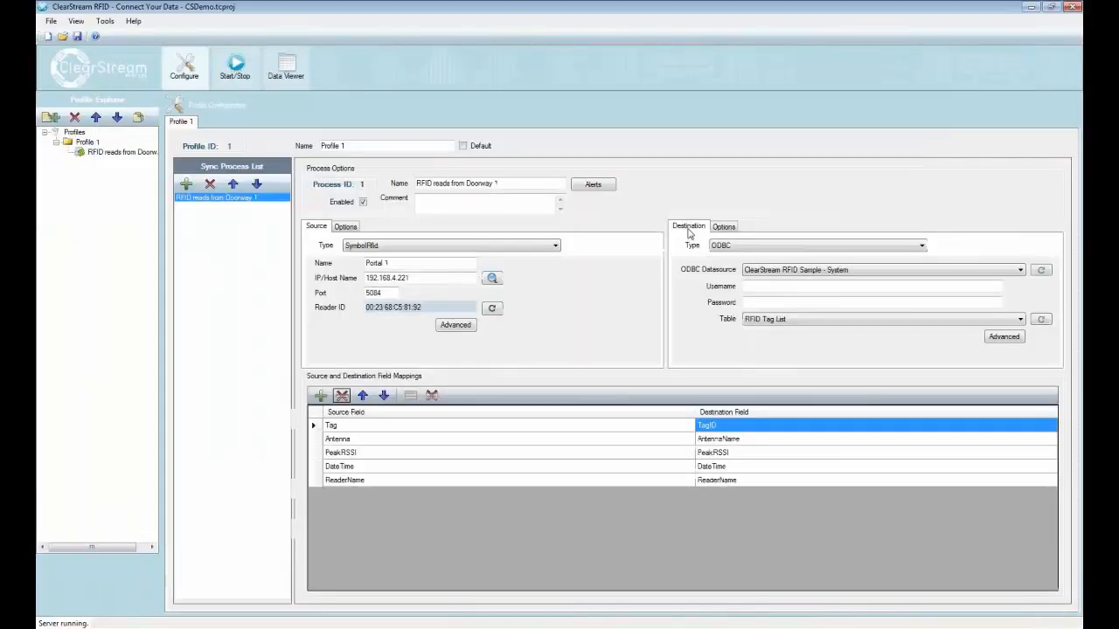
Step: Open the Portal 1 source's advanced options and try the Timed scan mode with the Daily schedule
left_click(454, 328)
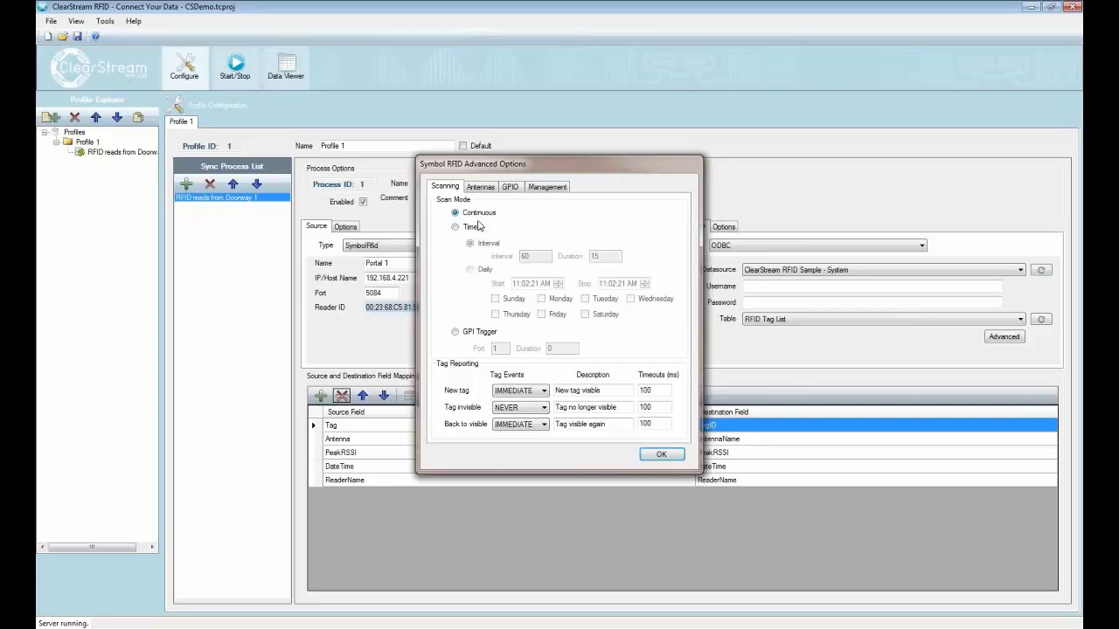
left_click(477, 229)
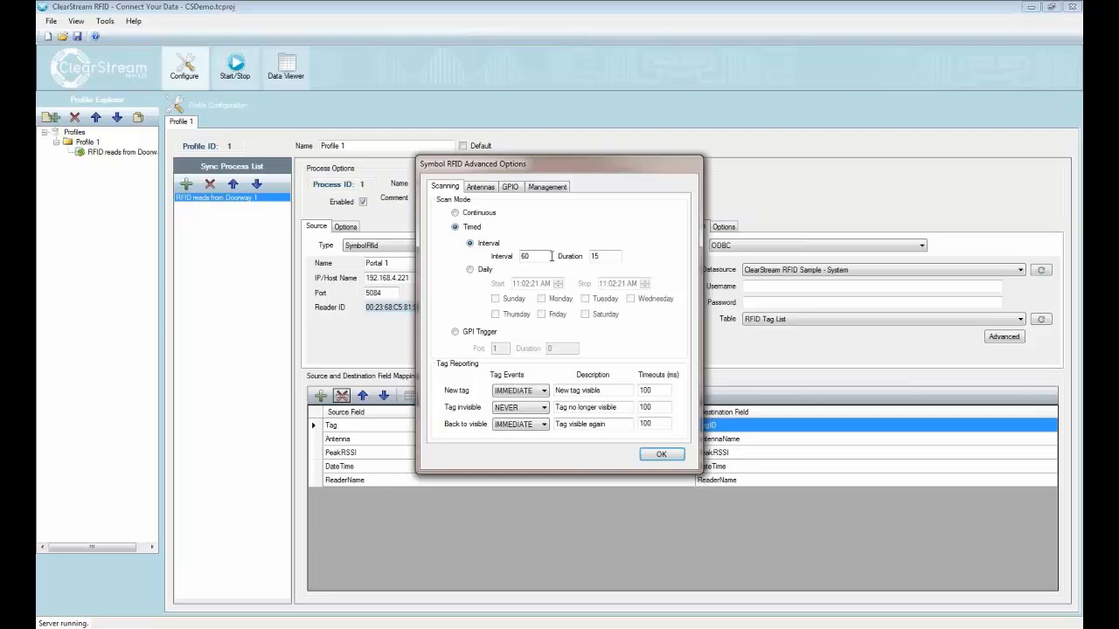
left_click(470, 271)
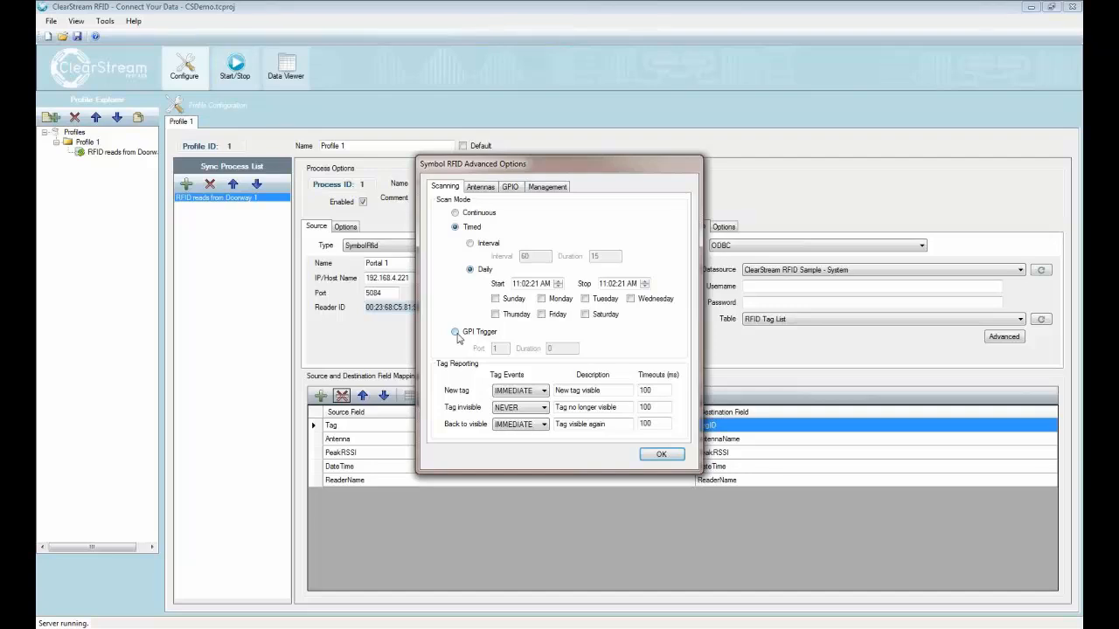
Step: Set the scan mode to GPI Trigger on port 1 with a duration of 10
left_click(455, 333)
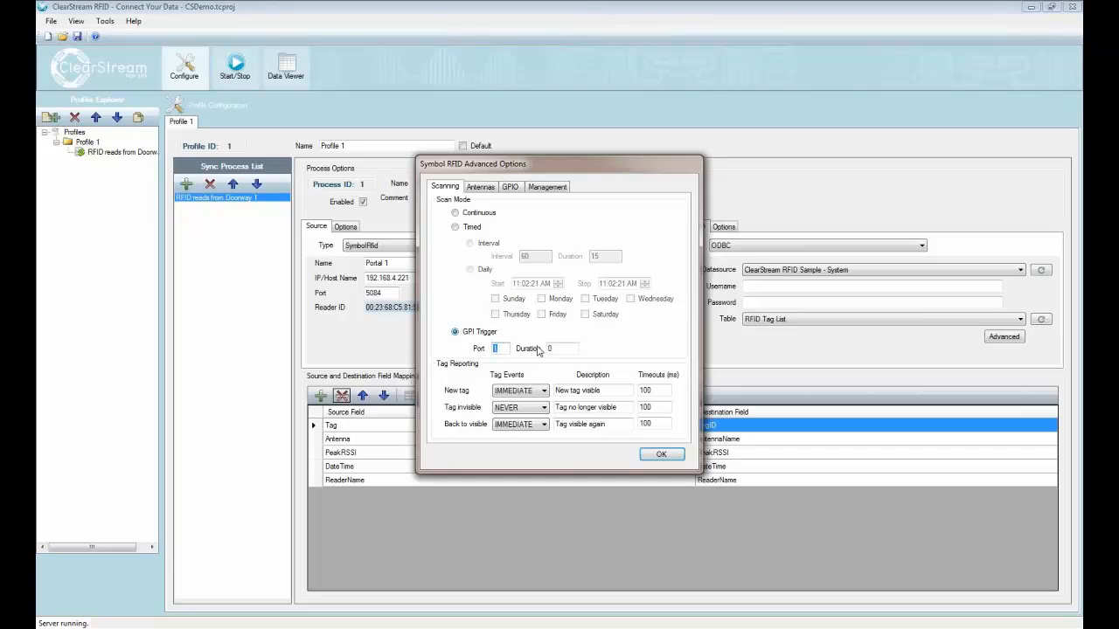
double_click(506, 348)
double_click(549, 348)
double_click(500, 349)
double_click(551, 349)
type("10")
Step: Review the tag reporting event choices and descriptions for the new tag, tag invisible and back to visible events
left_click(543, 409)
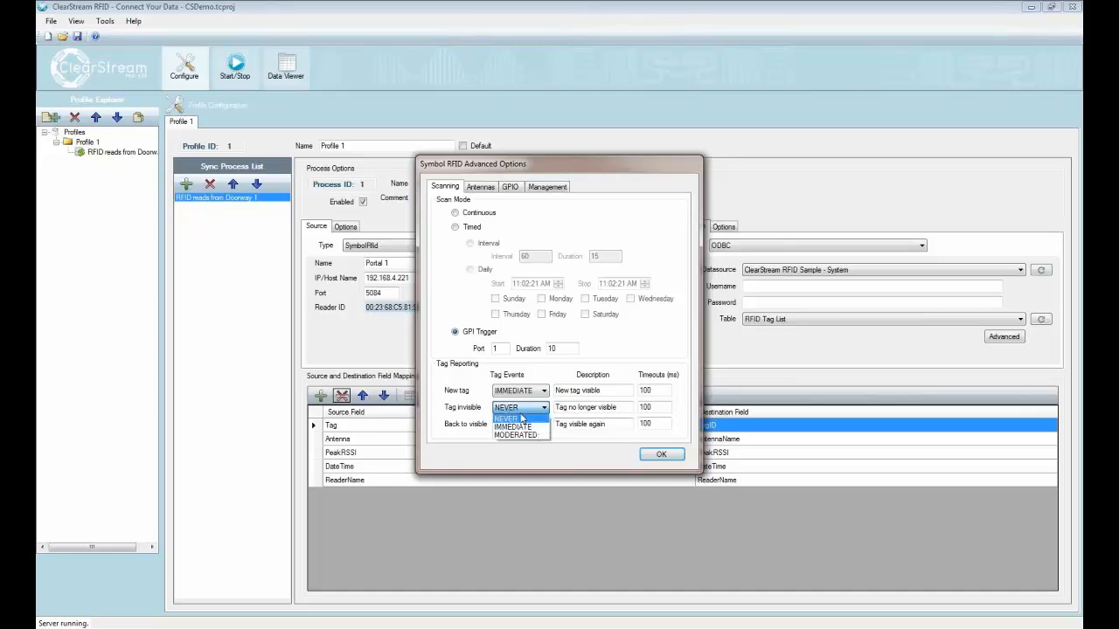
left_click(464, 407)
left_click_drag(602, 391, 550, 391)
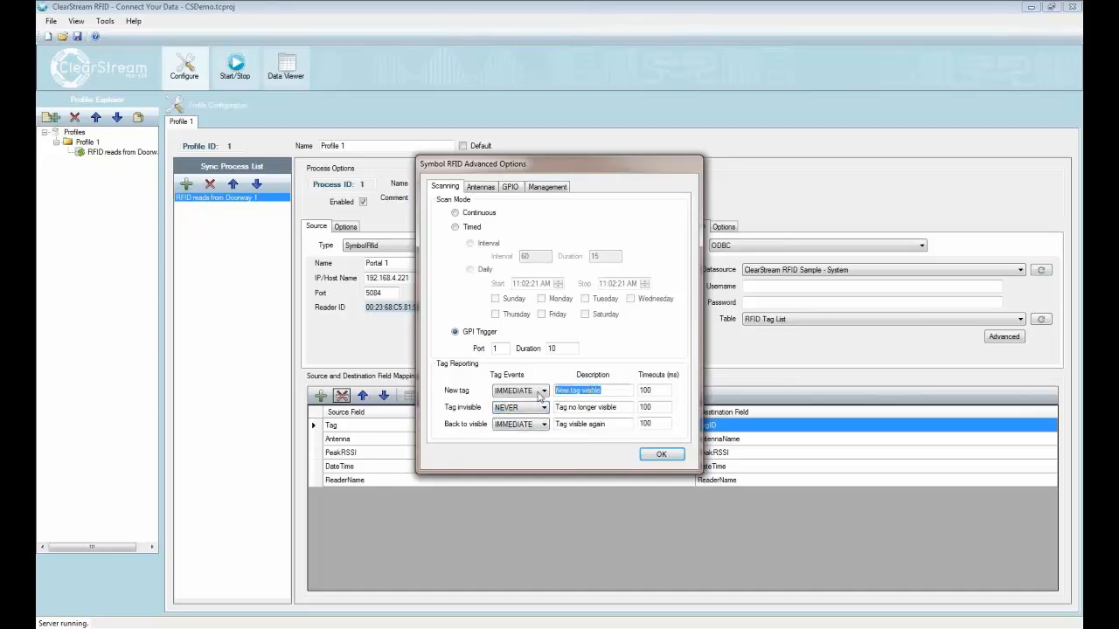
left_click_drag(621, 407, 535, 395)
left_click_drag(609, 390, 551, 391)
left_click_drag(624, 407, 543, 411)
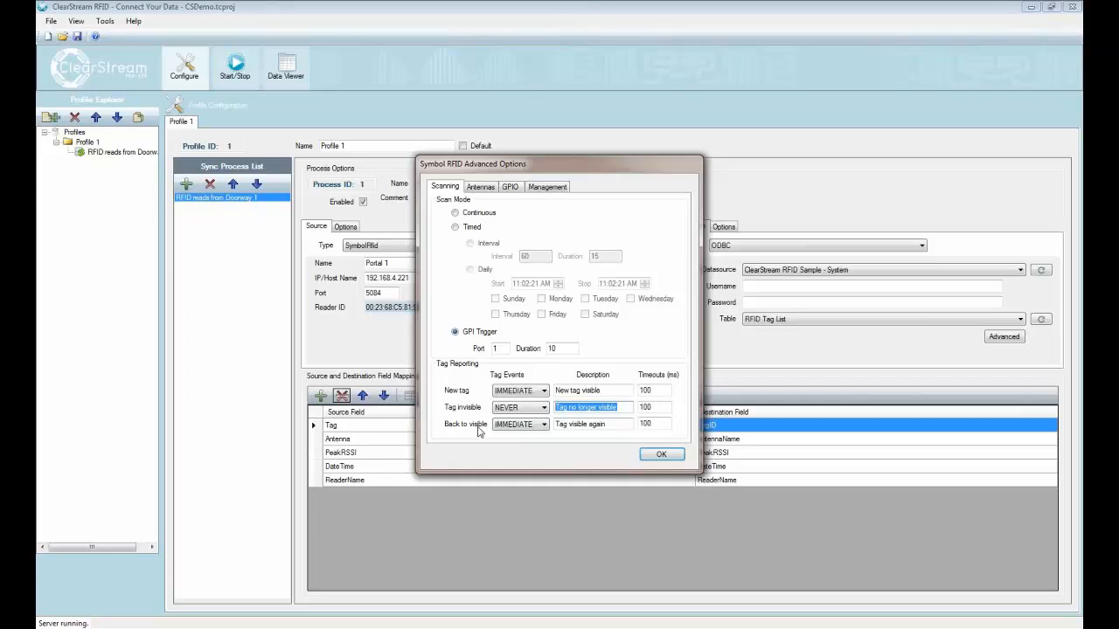
left_click(543, 426)
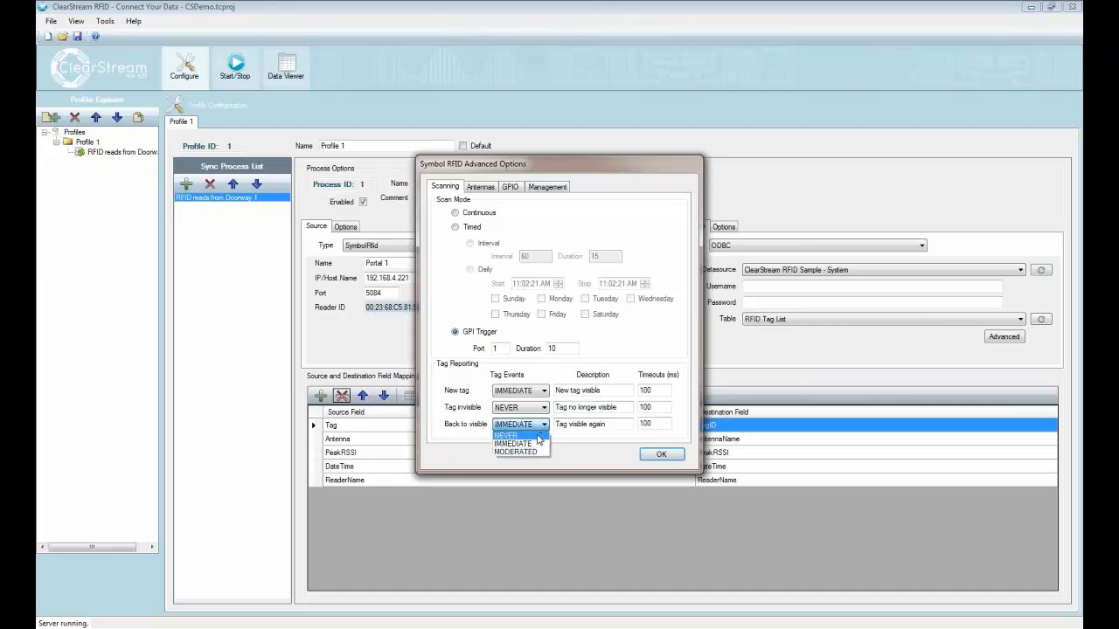
left_click(456, 425)
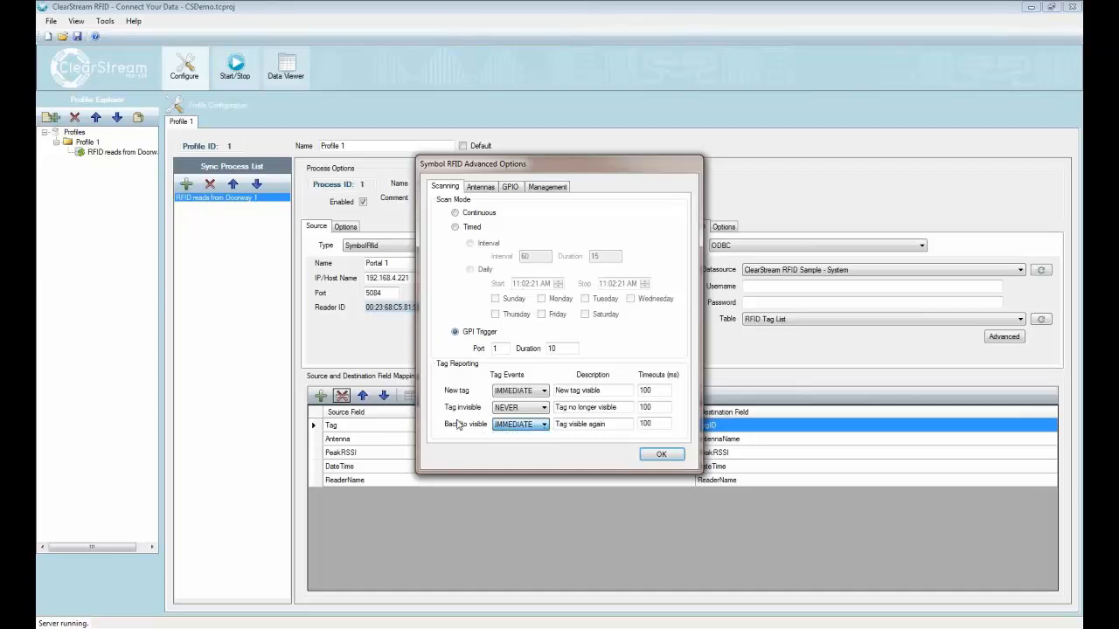
Step: Add two antennas to the reader in the advanced options
left_click(481, 188)
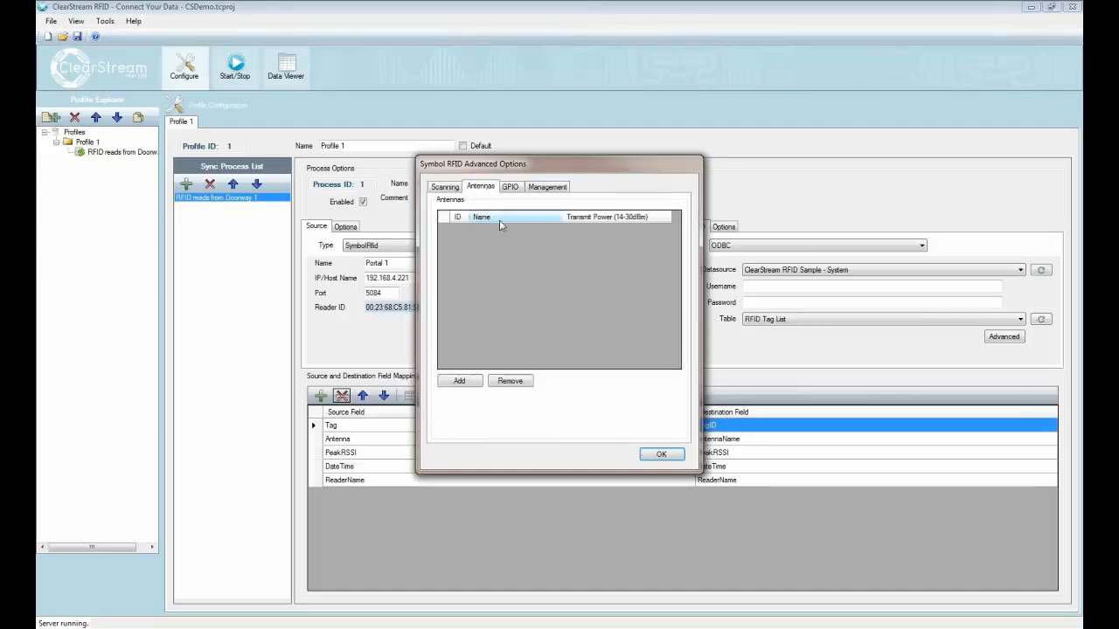
left_click(464, 381)
left_click(462, 384)
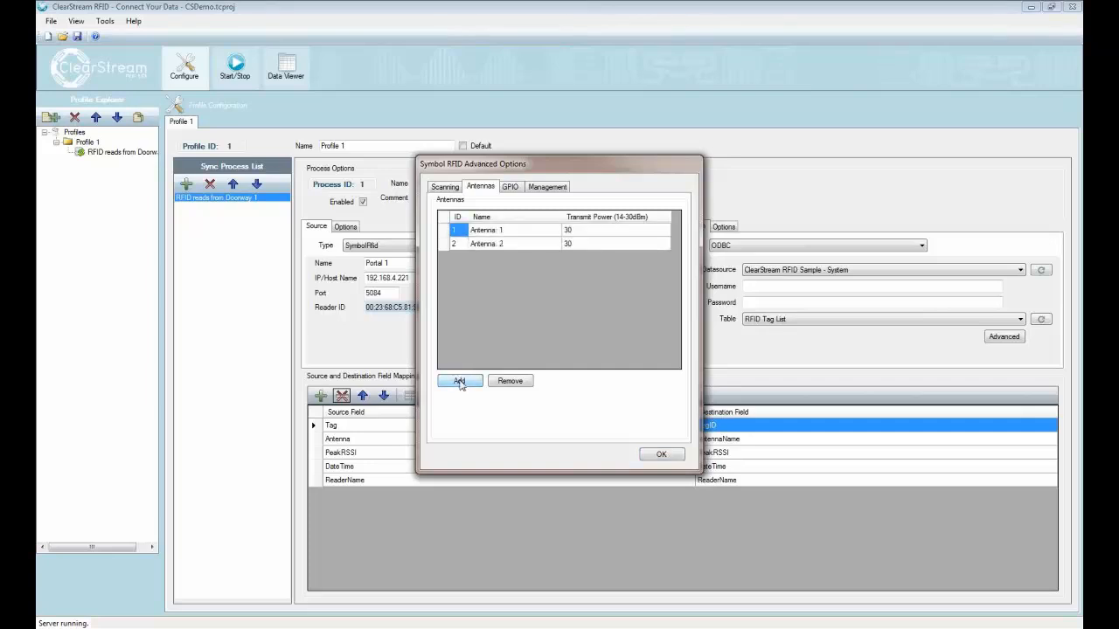
Step: Check the first antenna's name and the transmit power settings of both antennas
left_click(512, 231)
left_click(511, 230)
left_click(573, 228)
left_click(574, 245)
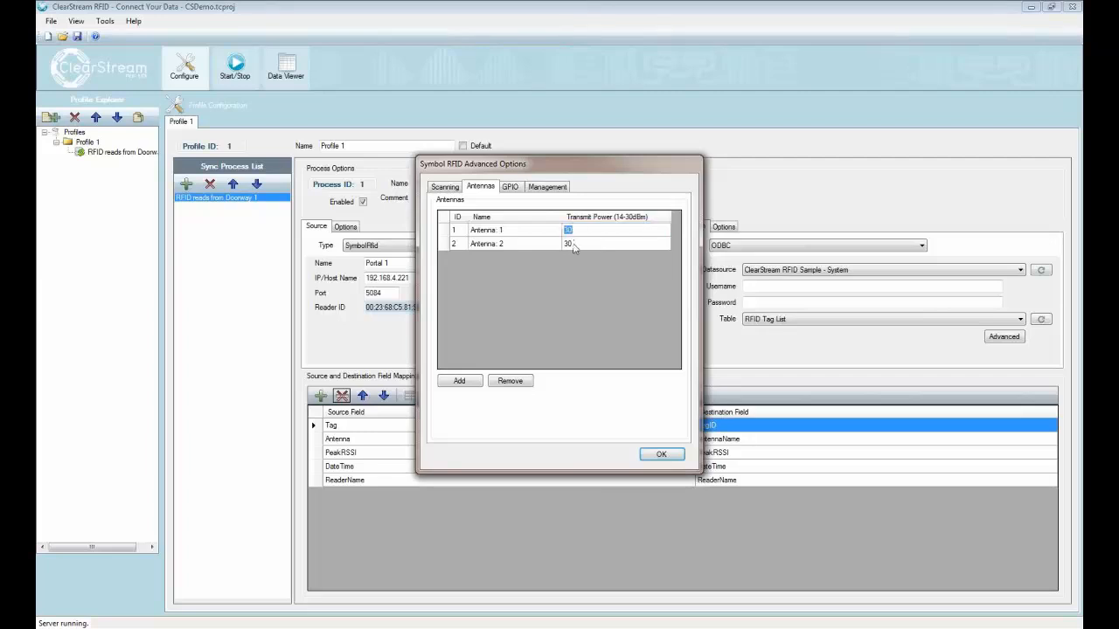
left_click(505, 230)
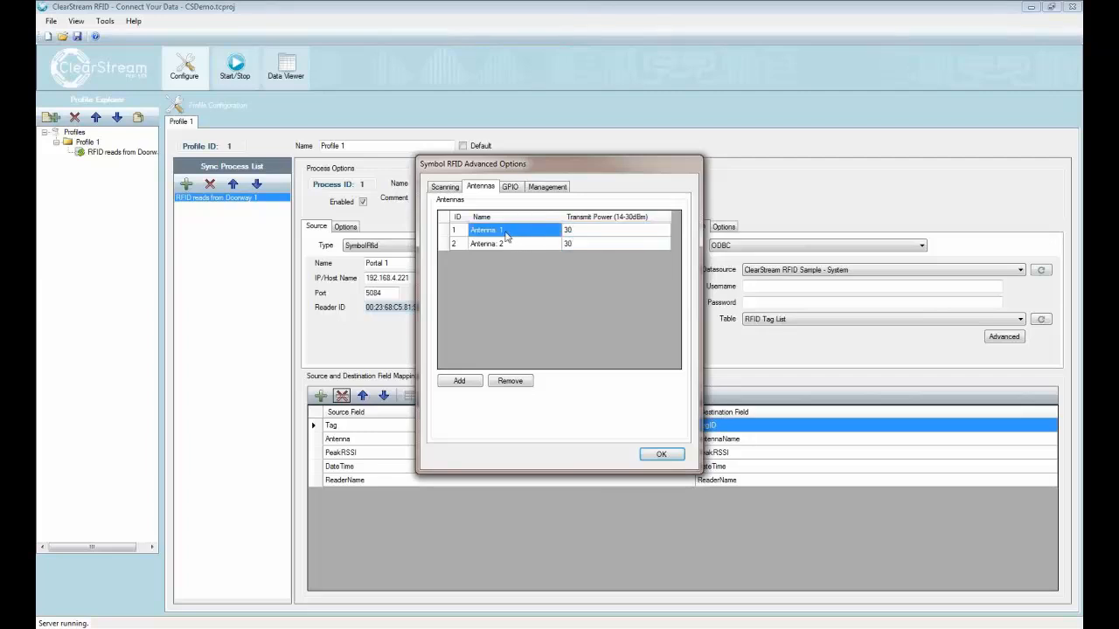
Step: Check the name entries of both antennas in the reader's antenna list
left_click(505, 230)
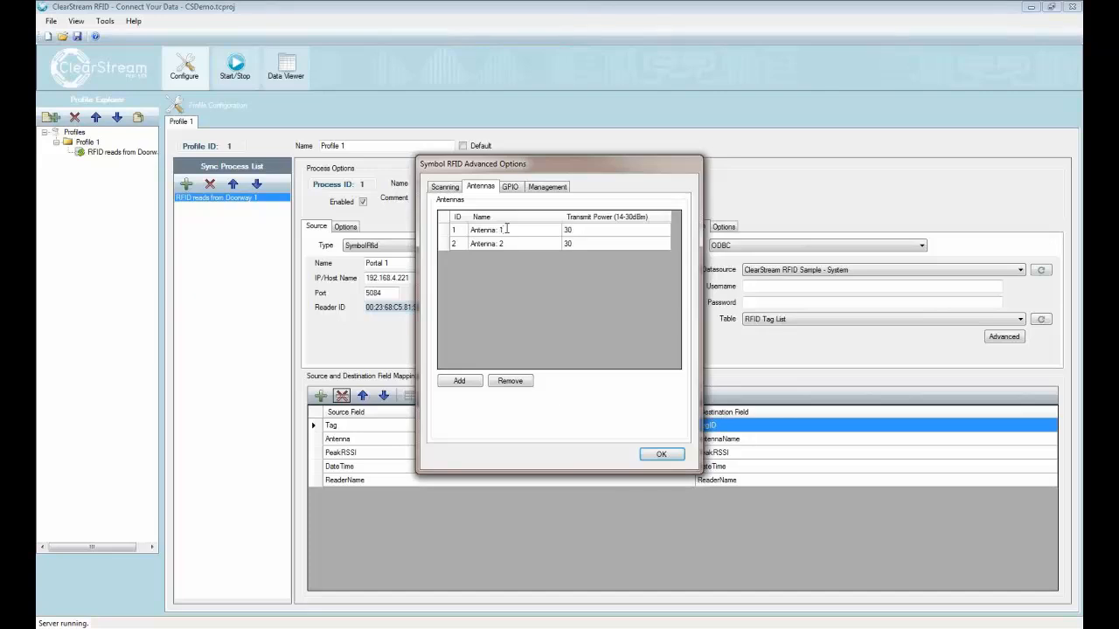
left_click(504, 244)
left_click(513, 230)
Step: Try adding a GPIO output entry on port 1, remove it, and accept the reader's advanced options
left_click(510, 188)
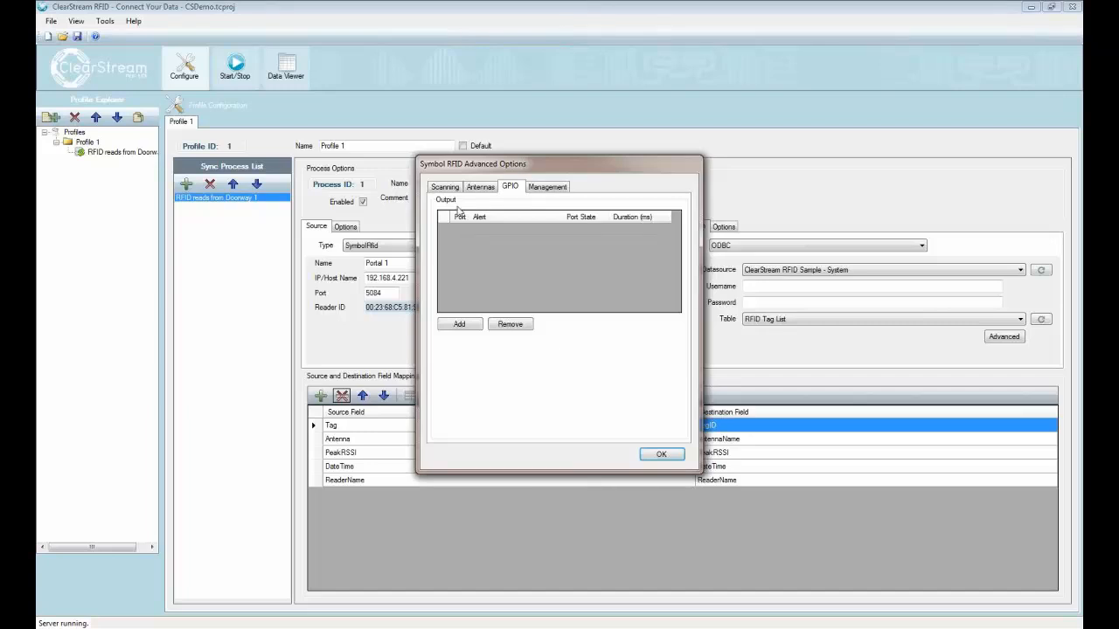
left_click(459, 324)
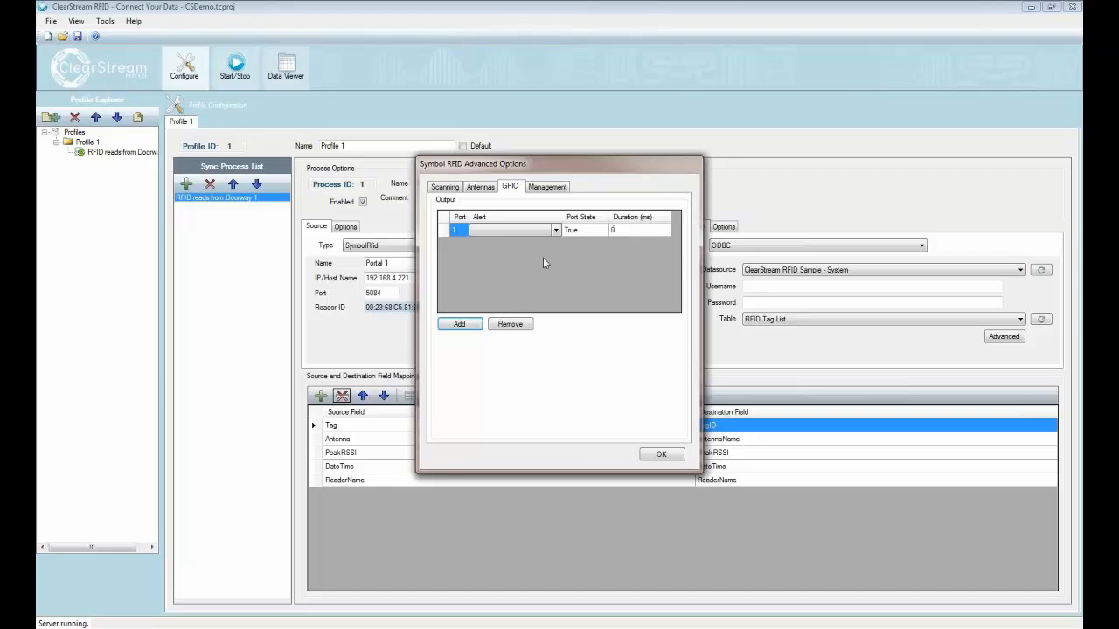
left_click(440, 230)
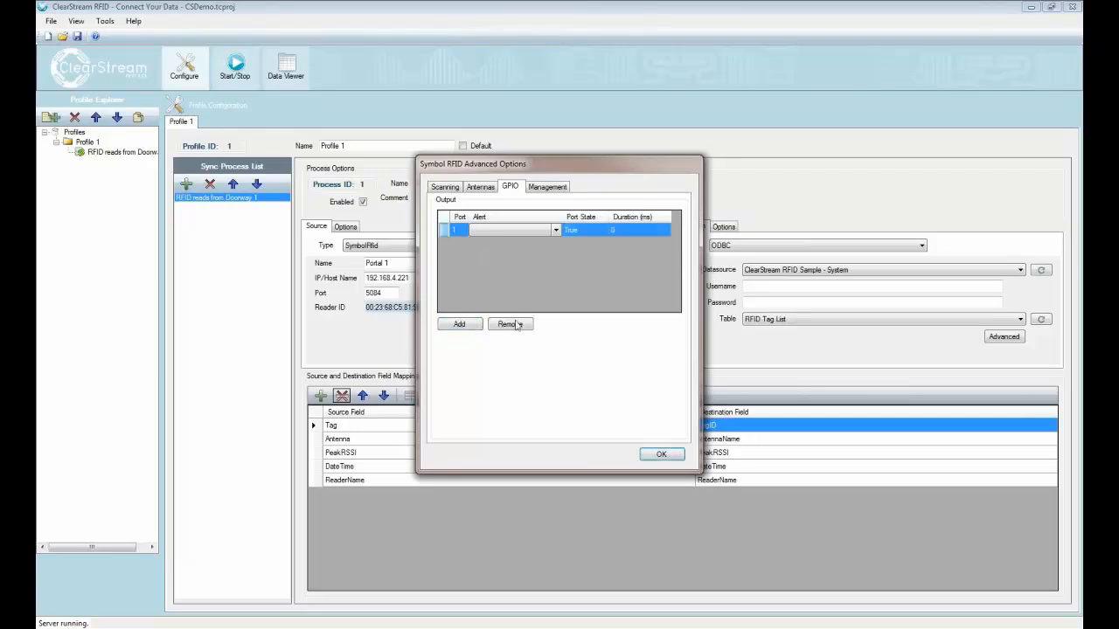
left_click(514, 325)
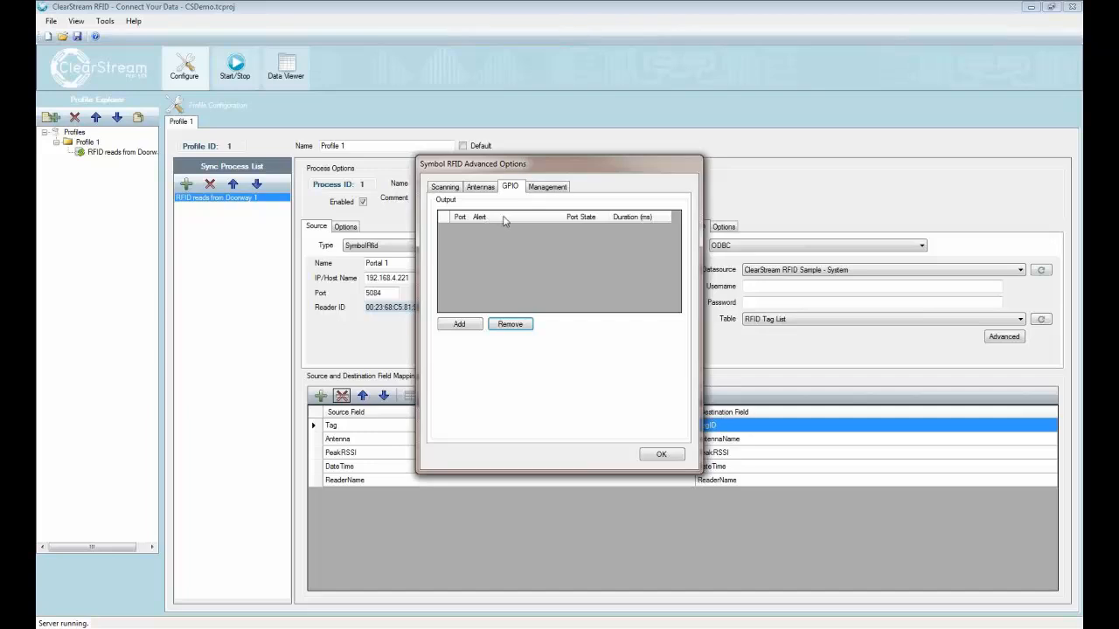
left_click(673, 456)
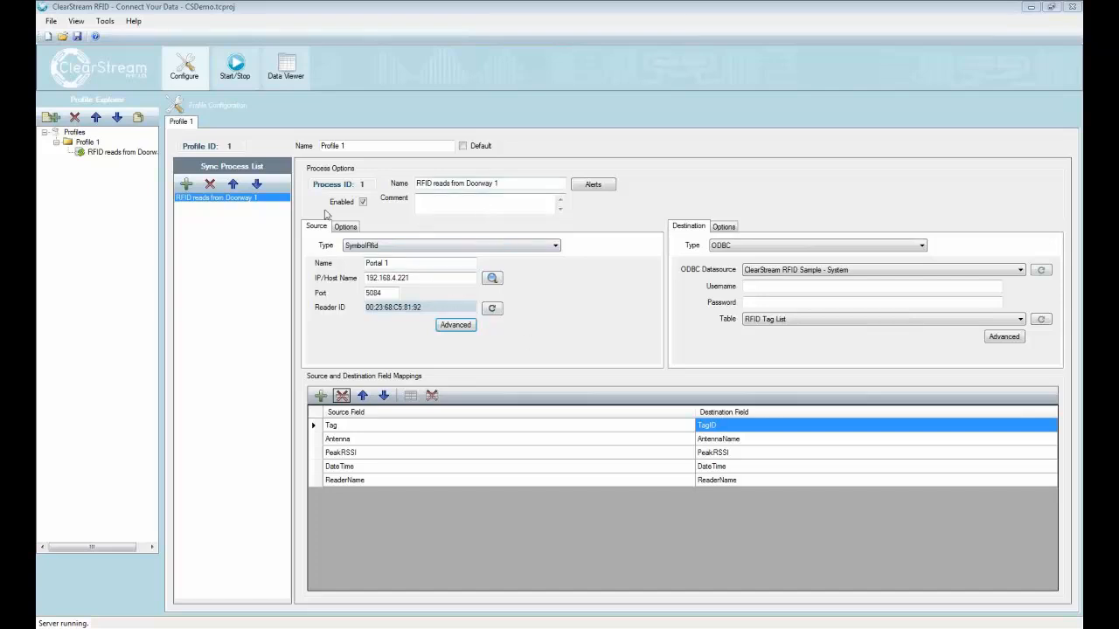
Step: Add a second sync process to Profile 1 and name it RFID reads from Doorway 2
left_click(258, 201)
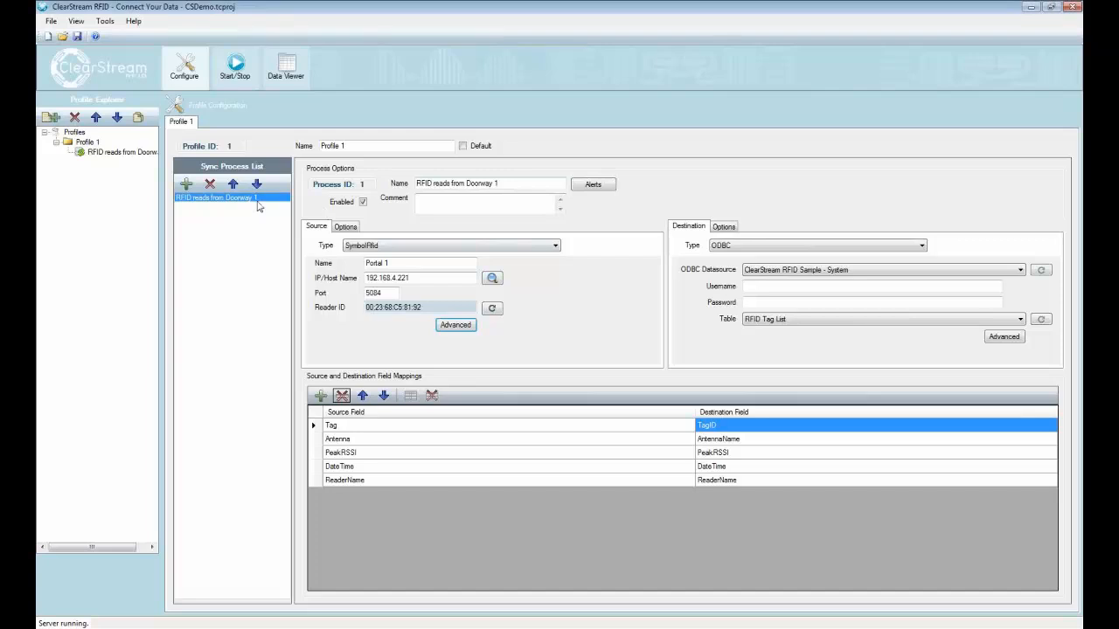
left_click(186, 186)
left_click(199, 207)
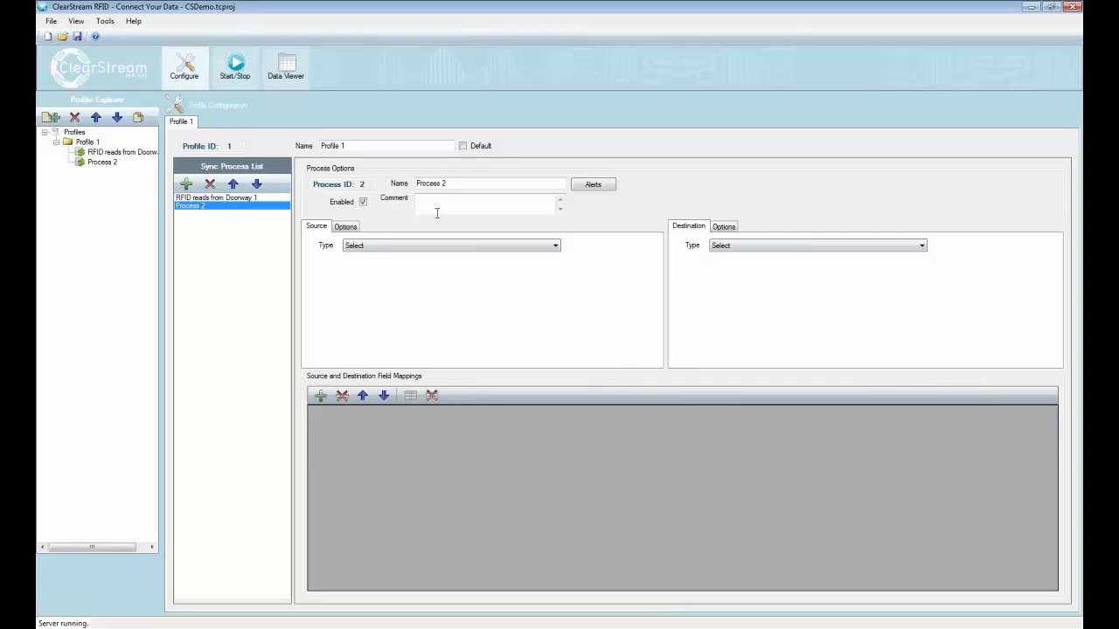
left_click_drag(469, 185, 406, 194)
type("RFID r")
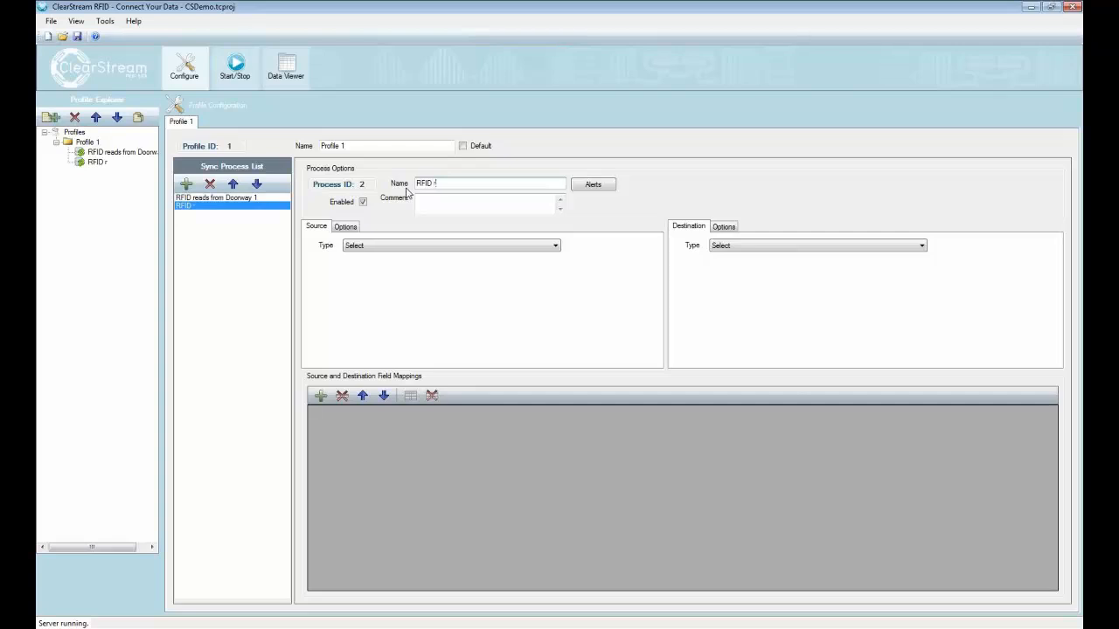
type("eads from Doorway2")
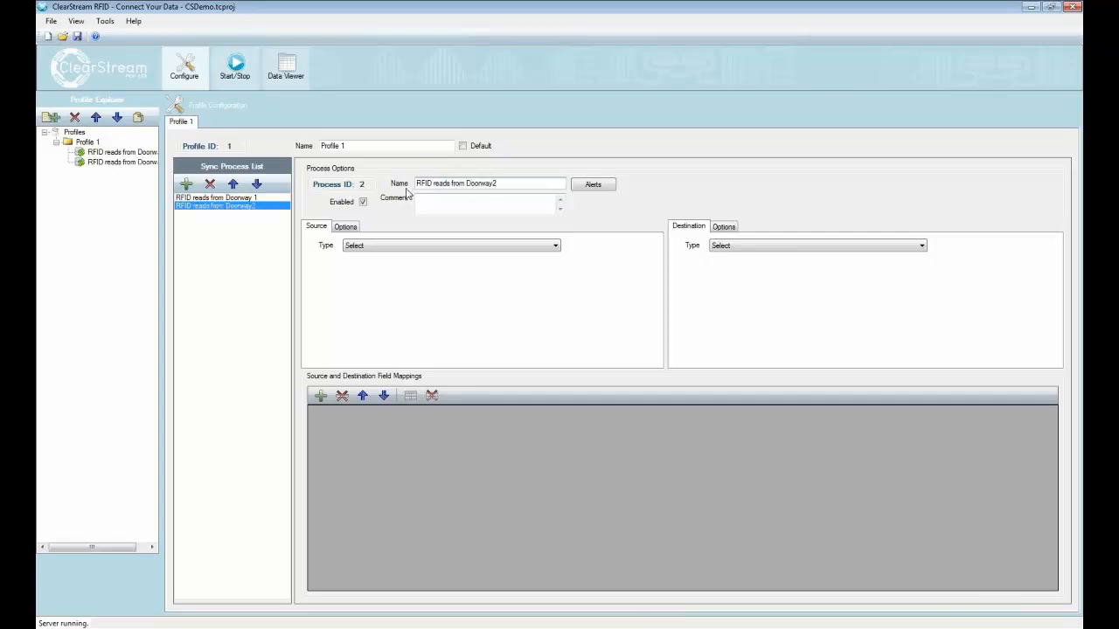
key("BackSpace")
type("2")
Step: Set the Doorway 2 process's source type to SymbolRfid and its destination type to ODBC
left_click(545, 245)
left_click(400, 292)
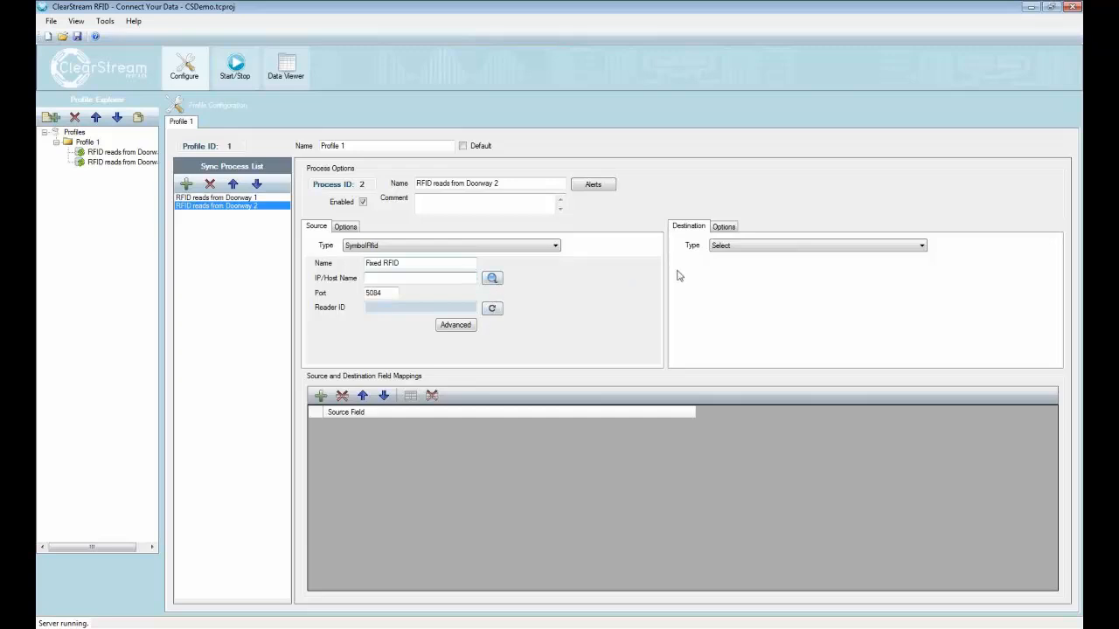
left_click(740, 245)
left_click(744, 267)
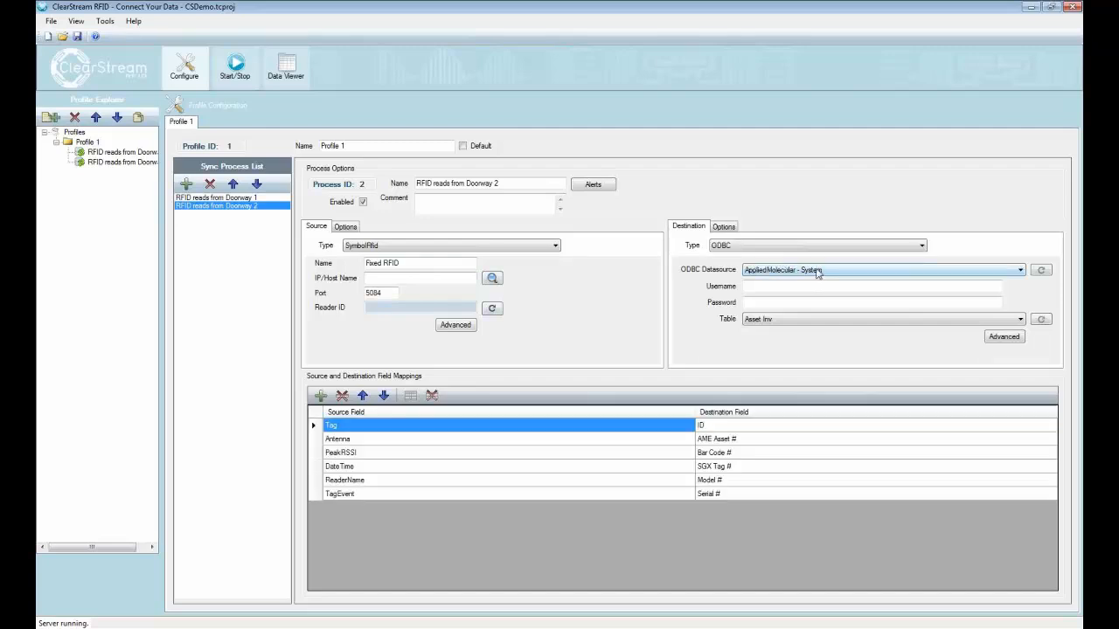
Step: Set the destination to the ClearStream RFID Sample - System datasource and the RFID Tag List table
left_click(818, 270)
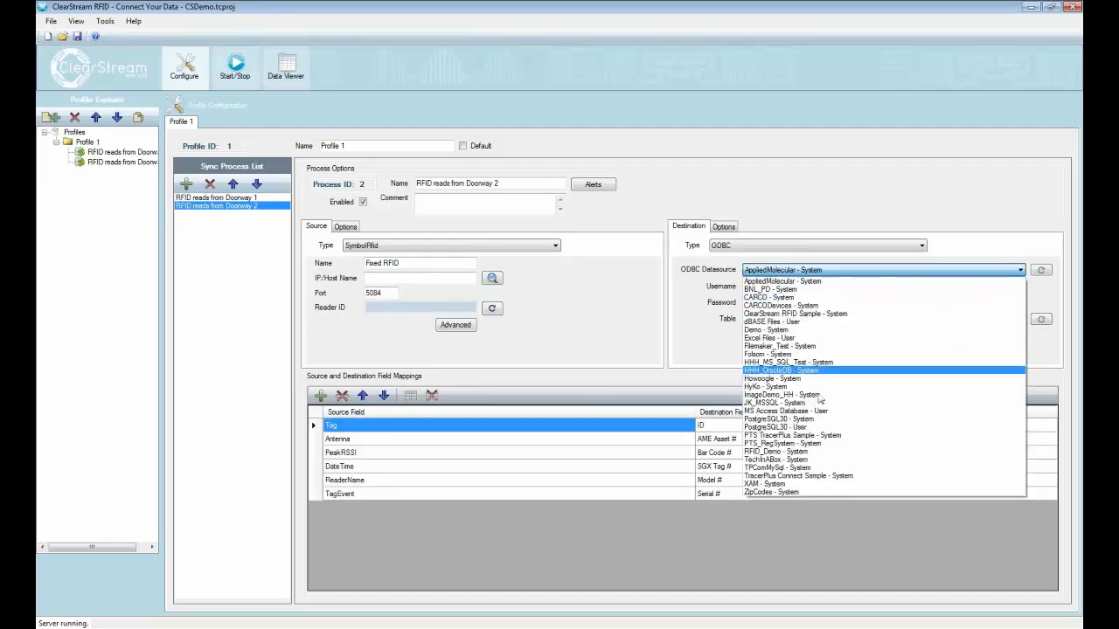
left_click(810, 314)
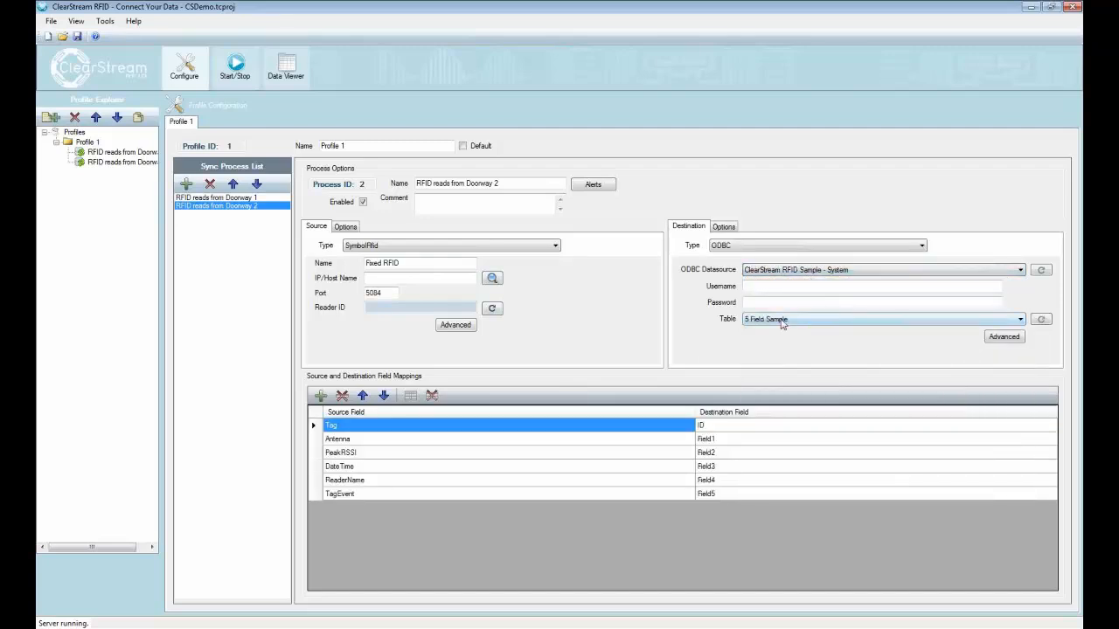
left_click(782, 320)
left_click(781, 340)
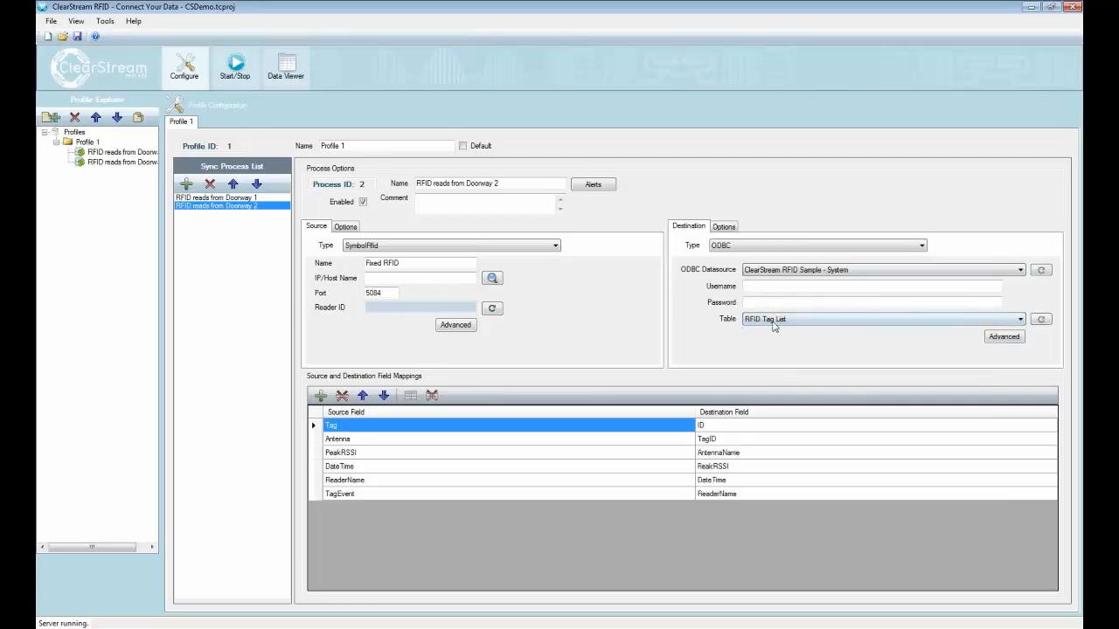